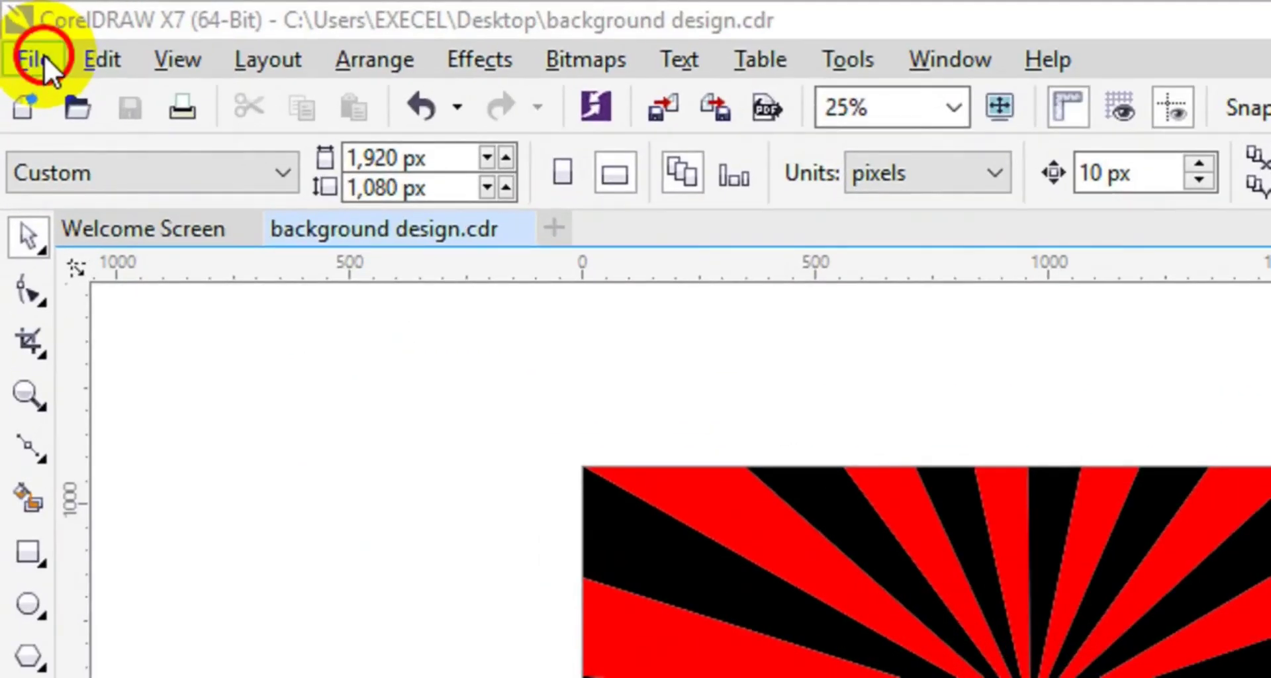
- Start a new document and name it 'BCKG DESIGN'
left_click(20, 31)
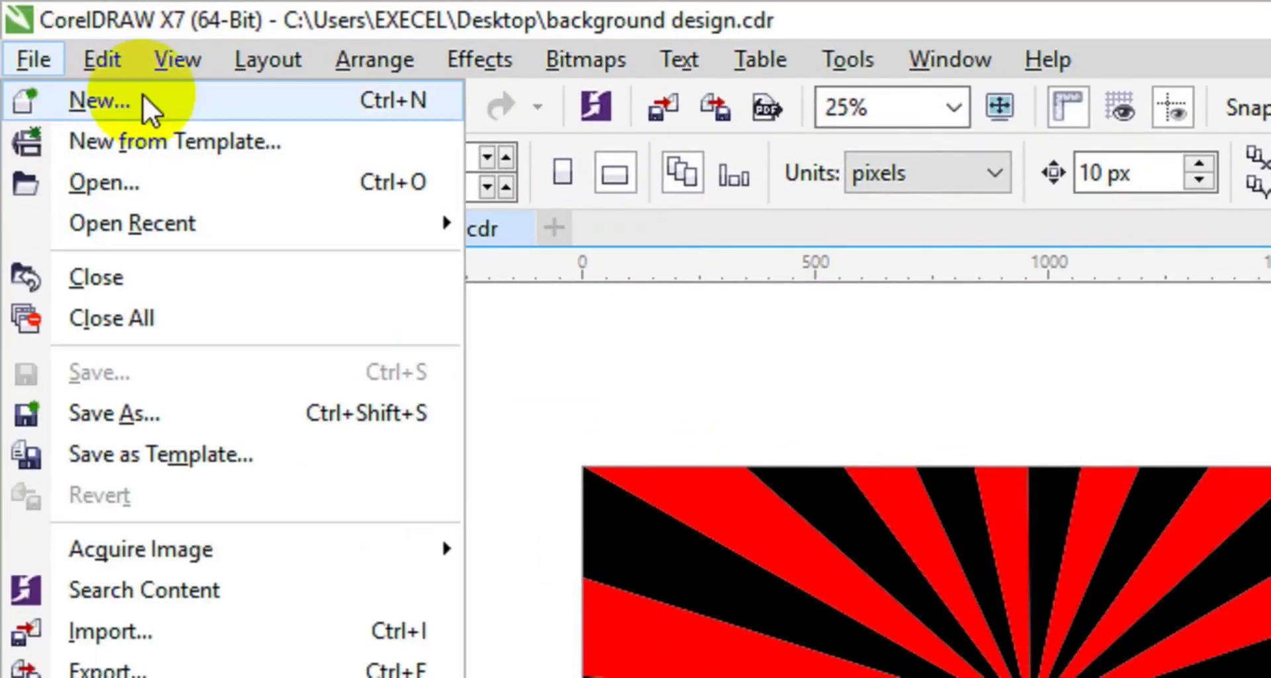
key("Escape")
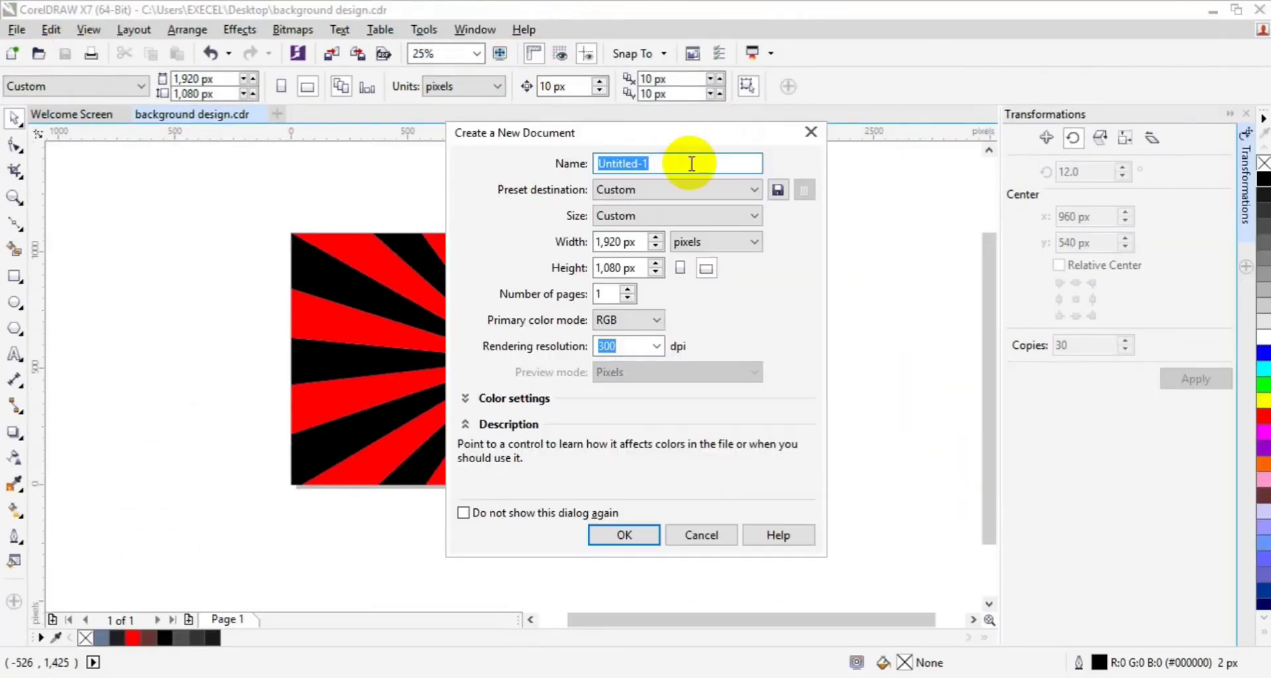
left_click(691, 164)
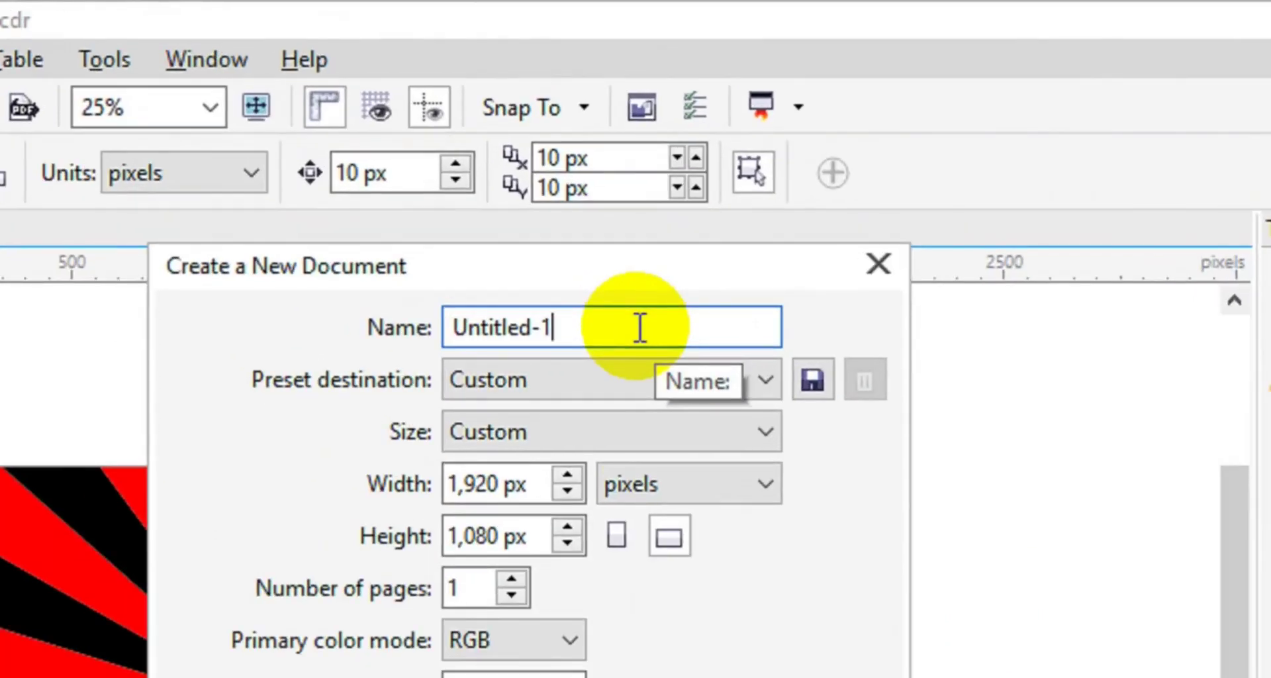
key("BackSpace")
key("BackSpace")
key("BackSpace")
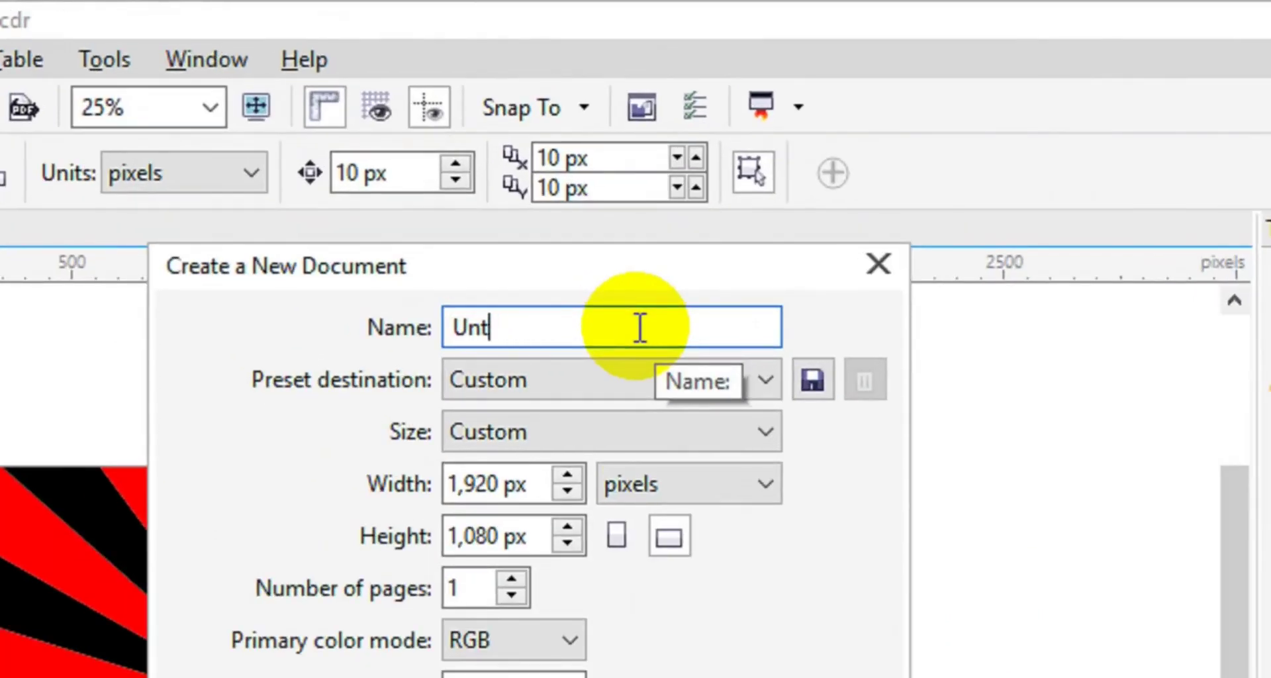
key("BackSpace")
key("BackSpace")
key("BackSpace")
type("CG B")
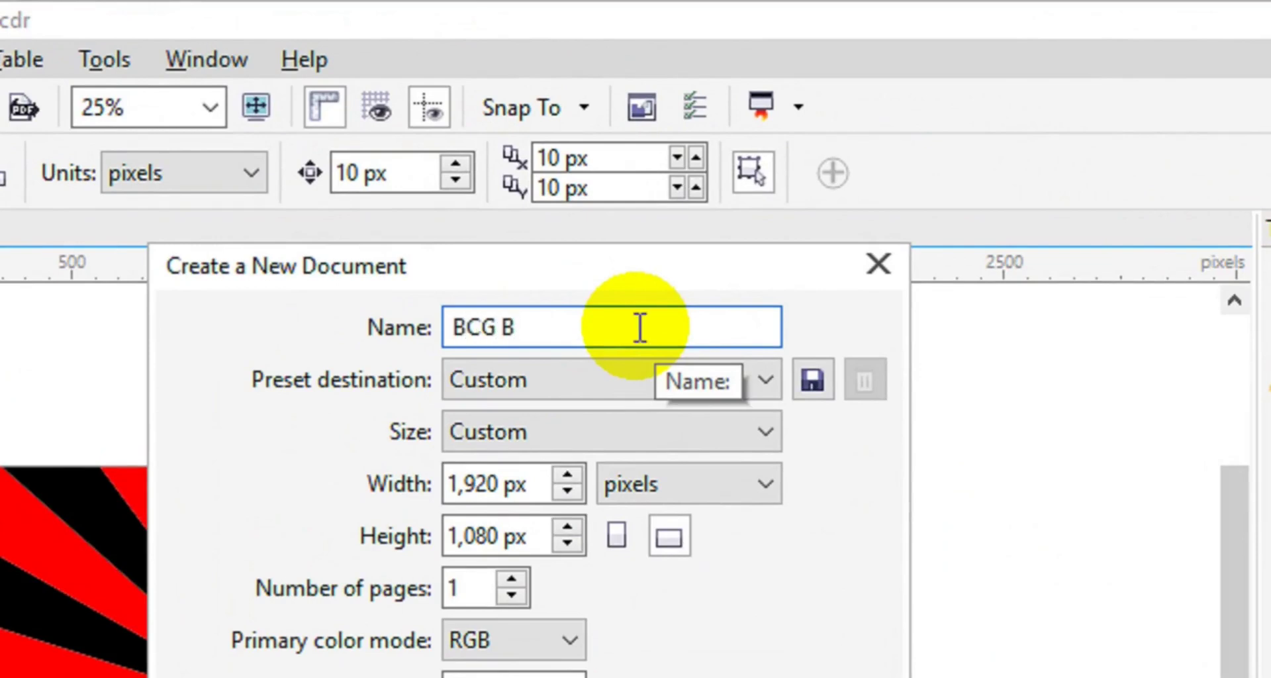
key("BackSpace")
key("BackSpace")
type("CKG DES")
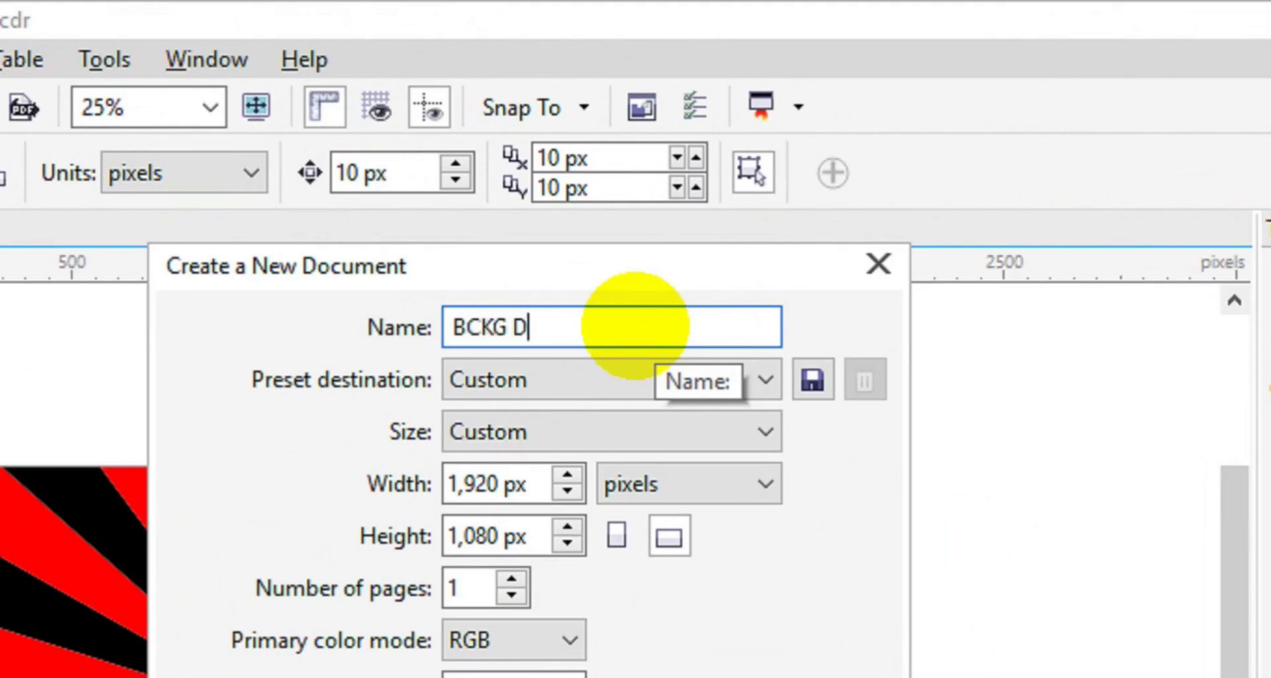
type("IGN")
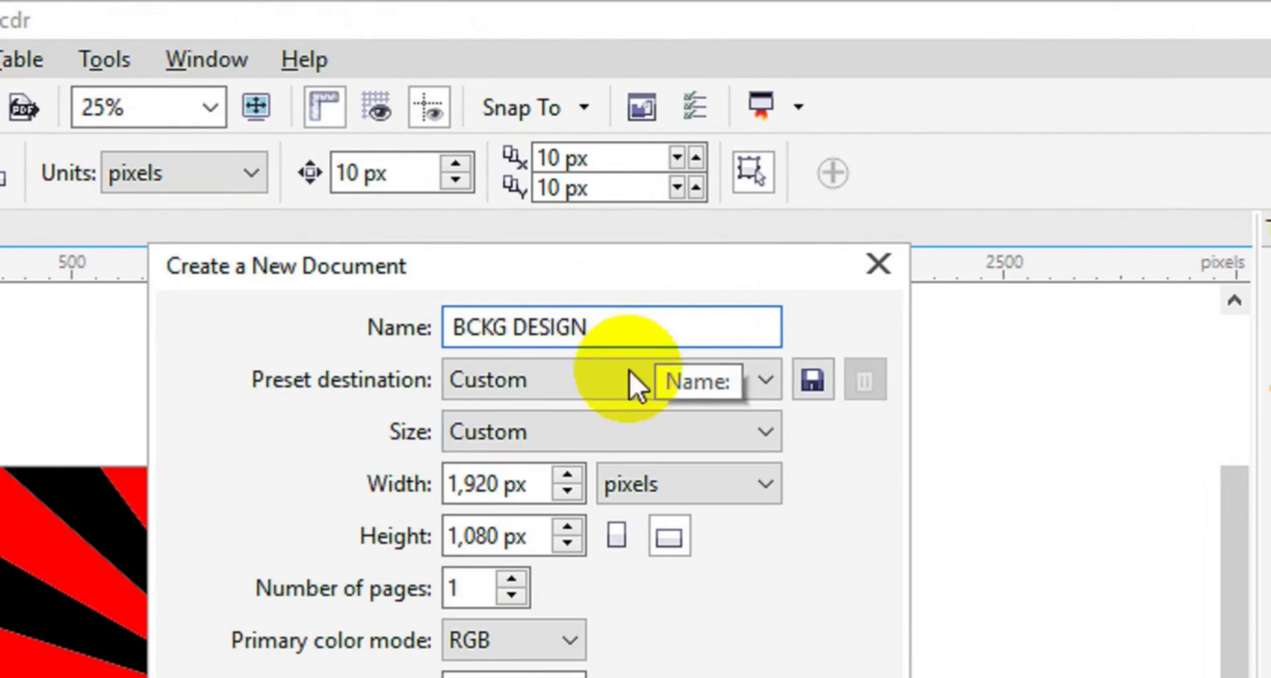
- Set the page to 1920 × 1080 px, RGB colour mode, 300 dpi, and create it
left_click_drag(529, 485, 427, 488)
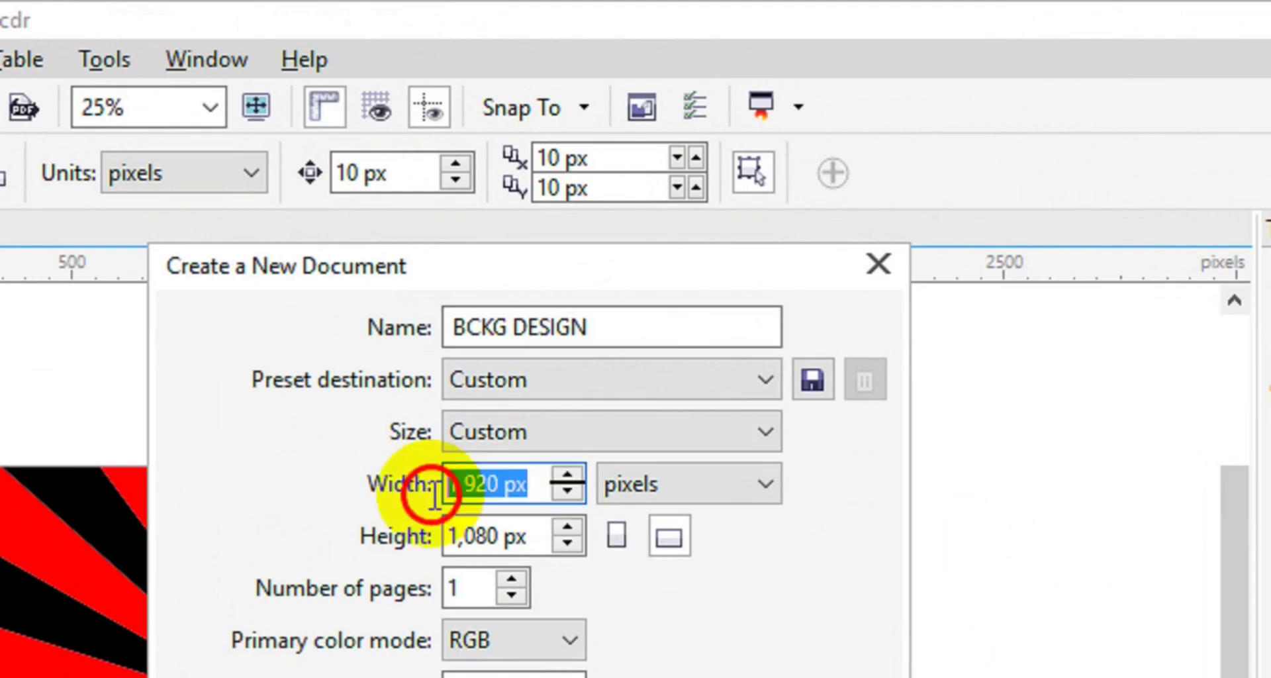
left_click_drag(513, 535, 405, 553)
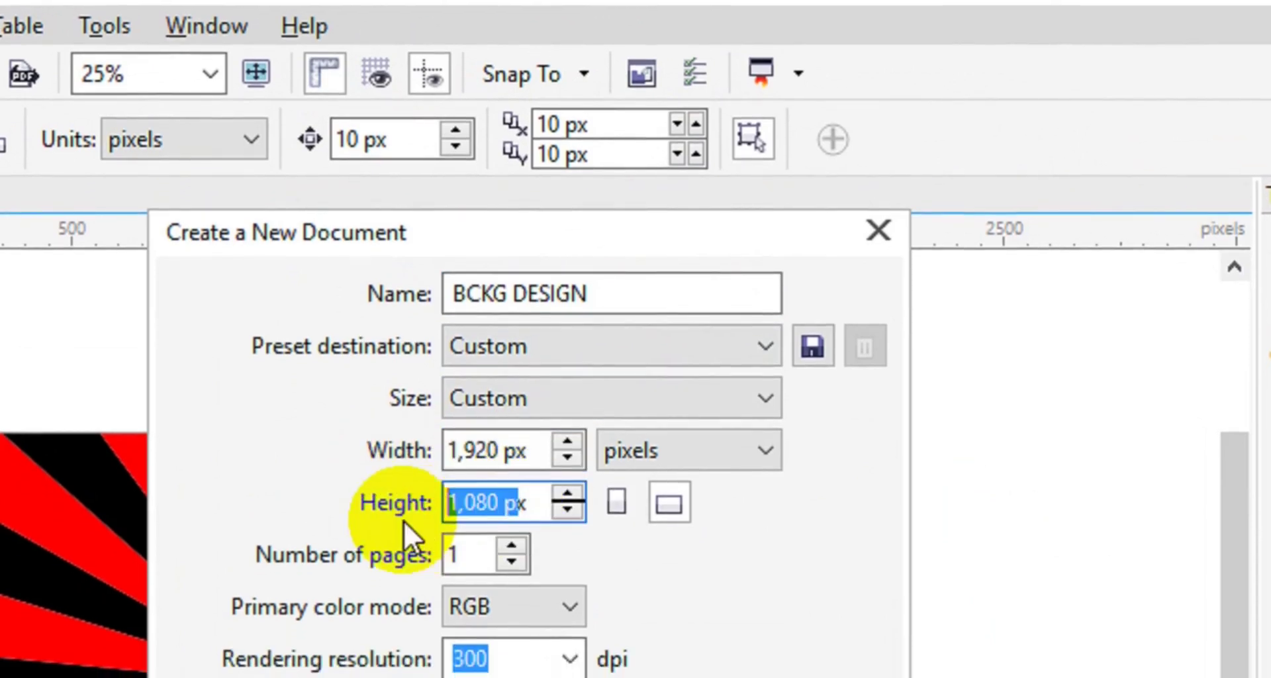
left_click(506, 602)
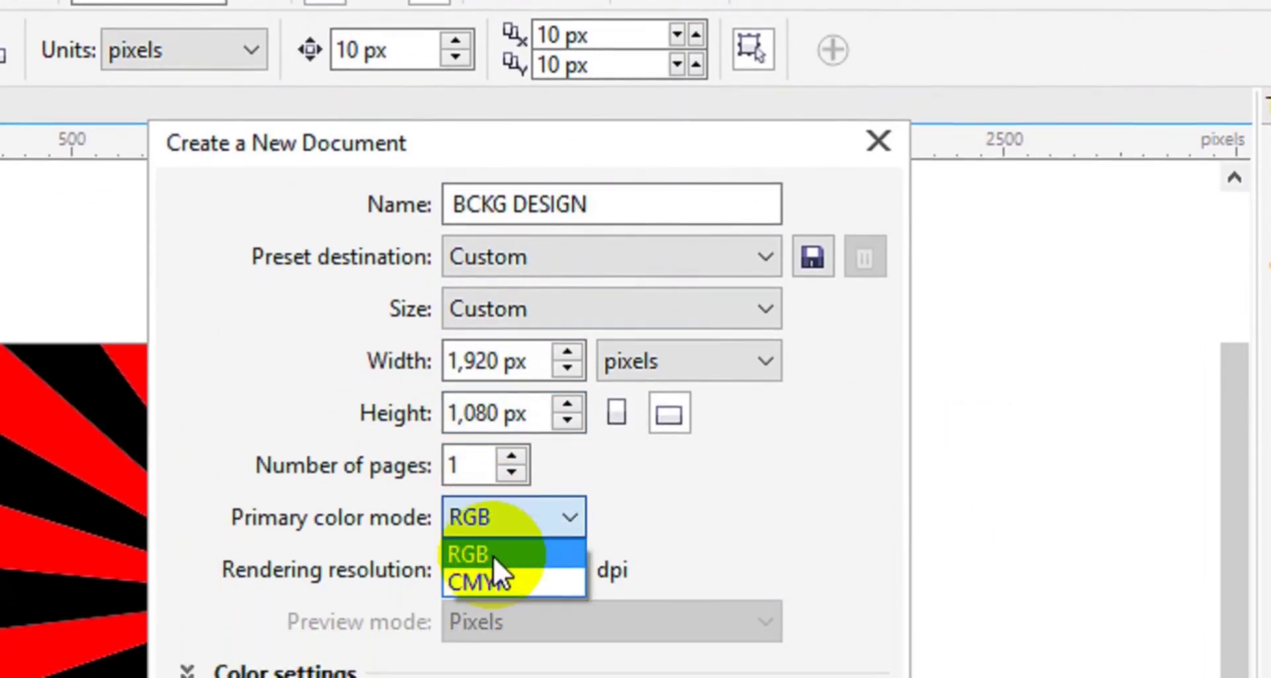
left_click(494, 543)
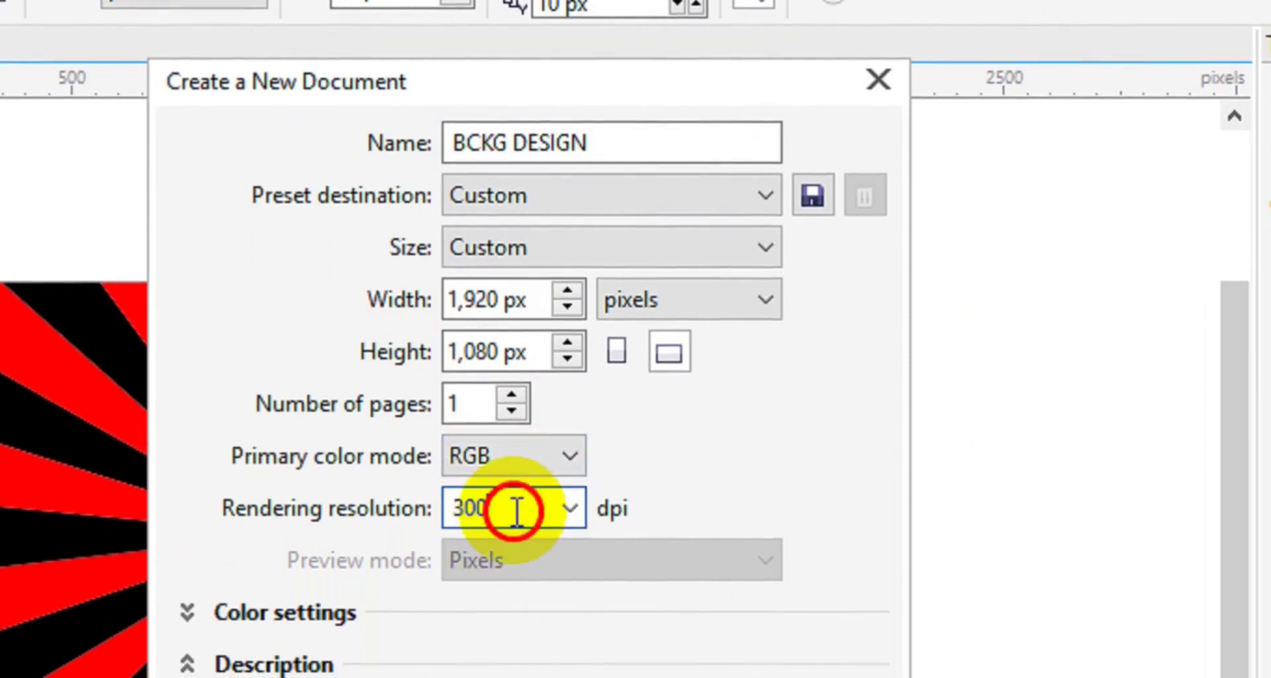
left_click_drag(517, 561, 437, 564)
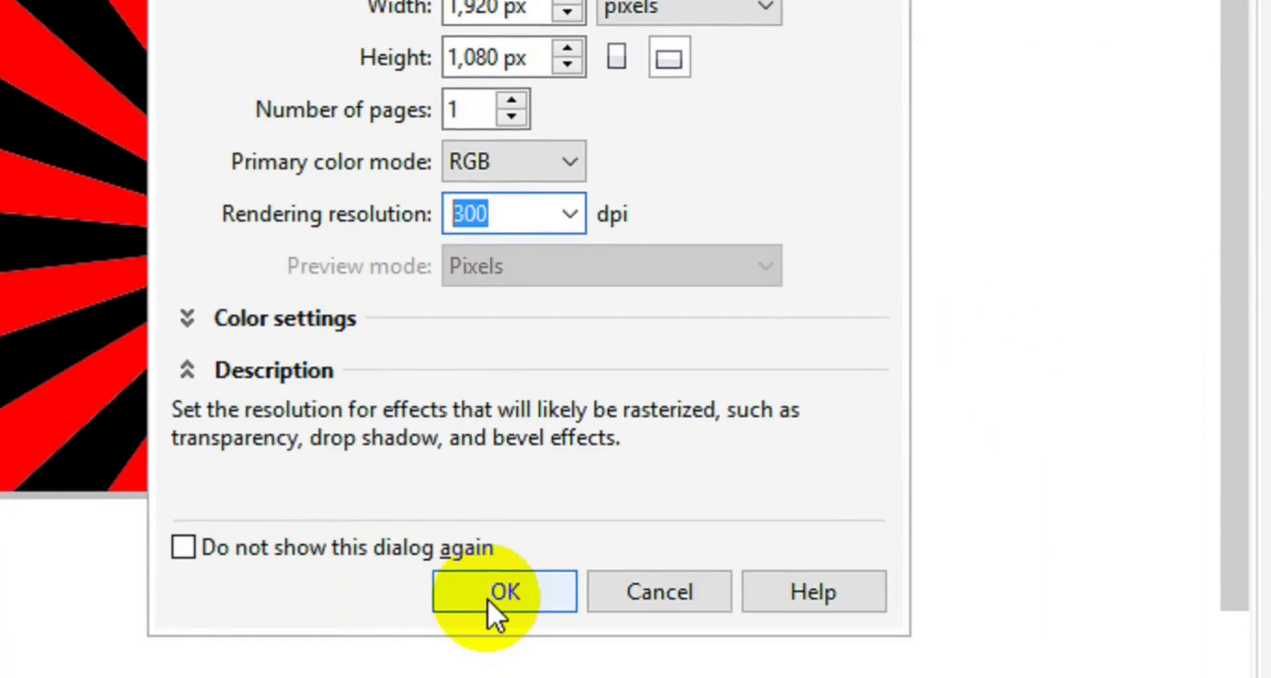
left_click(490, 563)
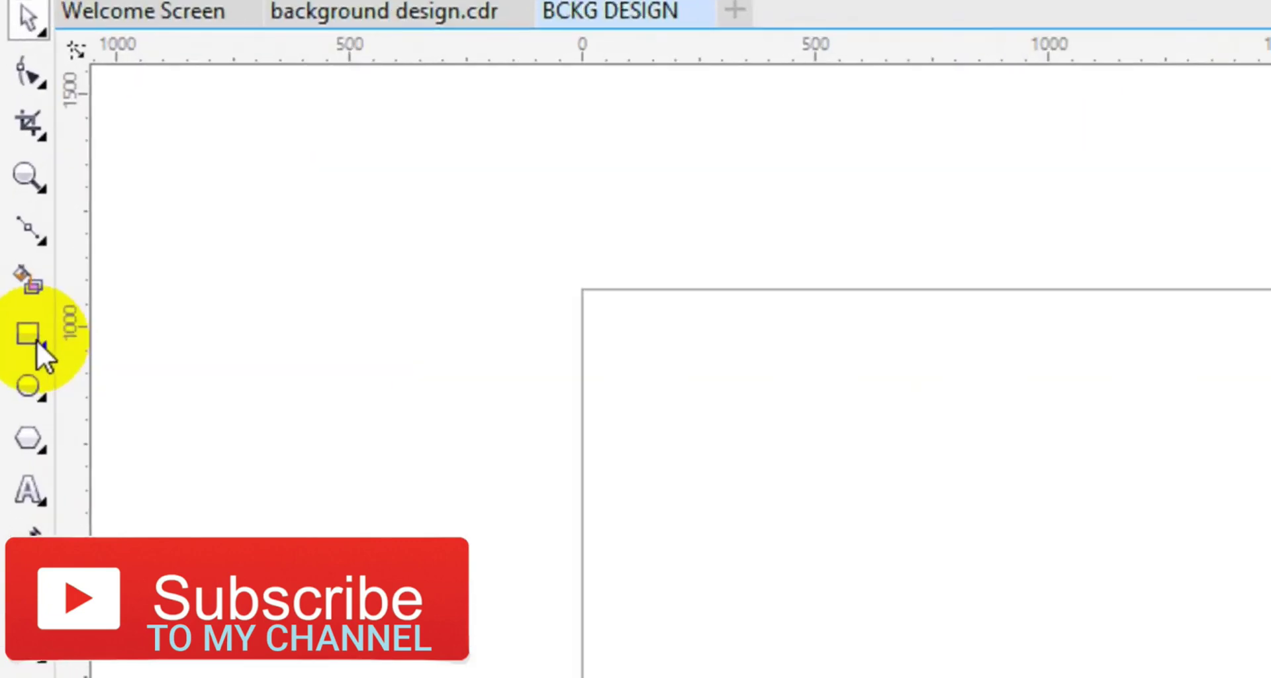
- Add a page-sized 1920 × 1080 px rectangle and switch curve drawing to Bézier
double_click(37, 339)
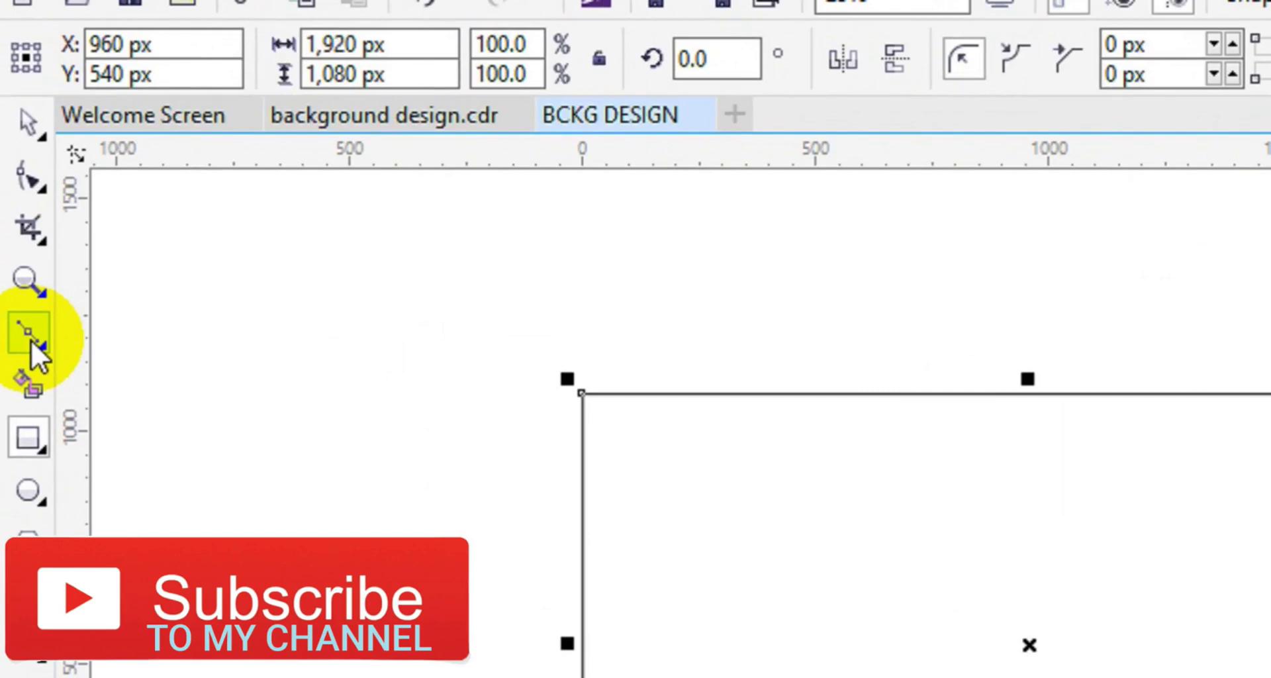
left_click(19, 227)
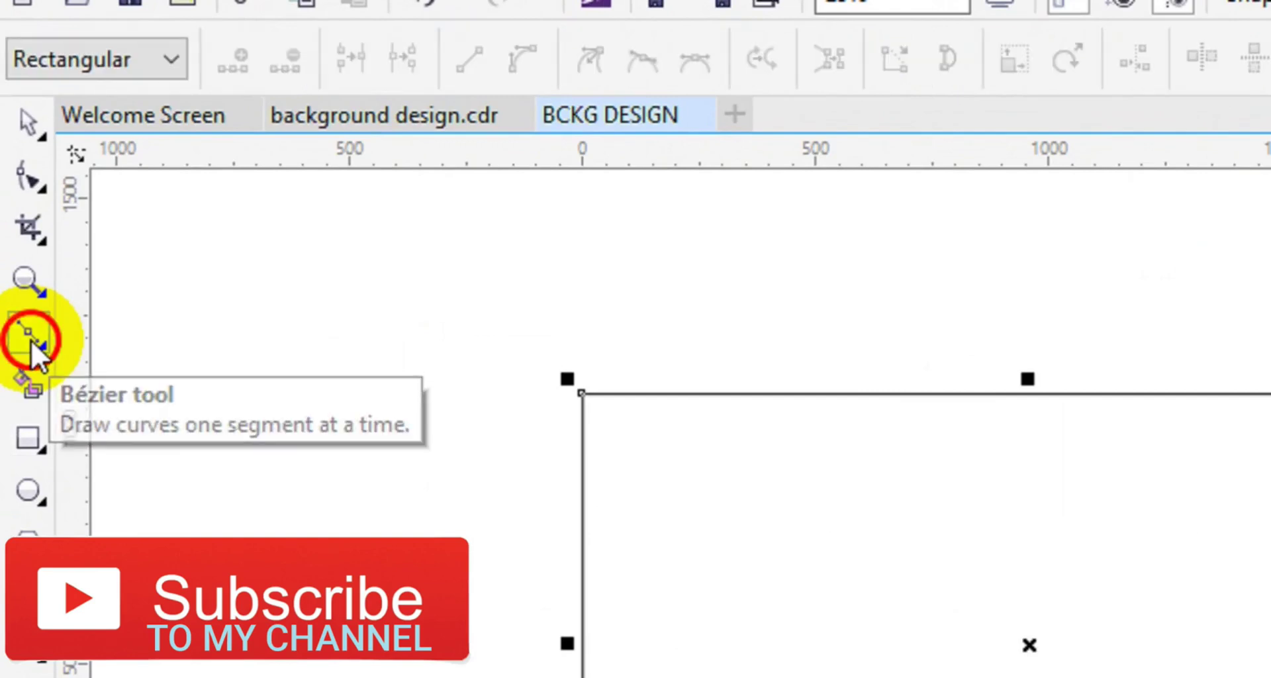
left_click(30, 339)
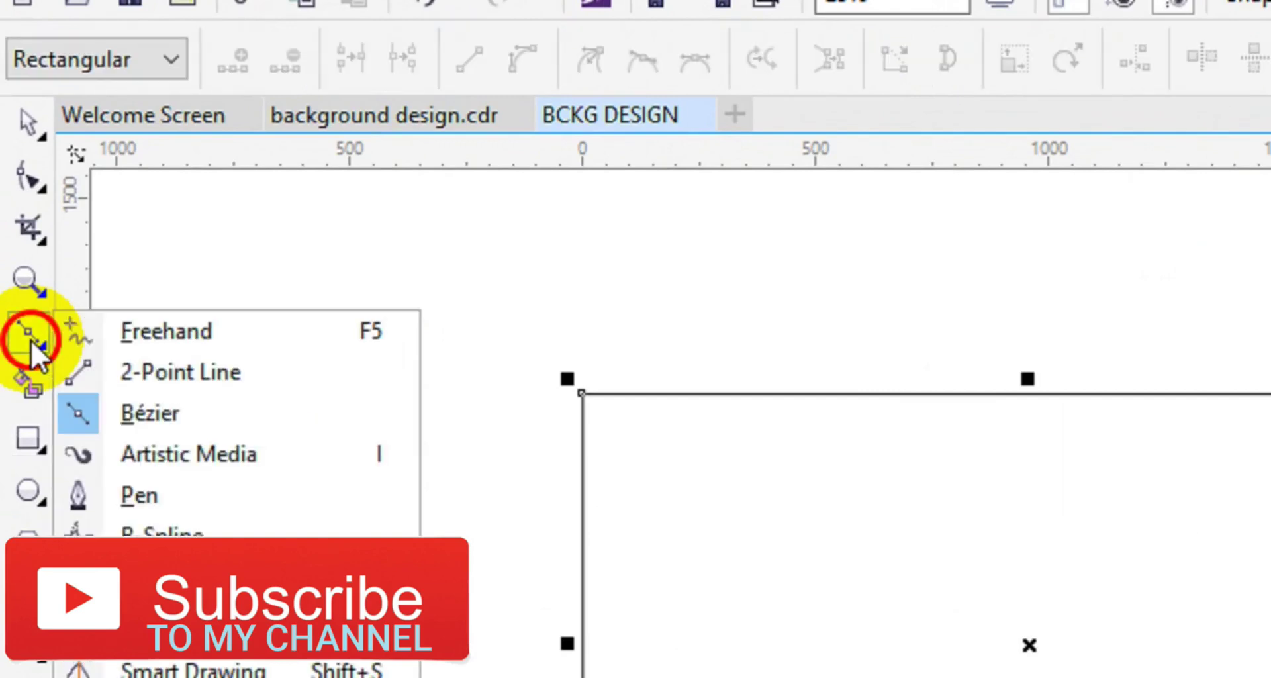
left_click(153, 408)
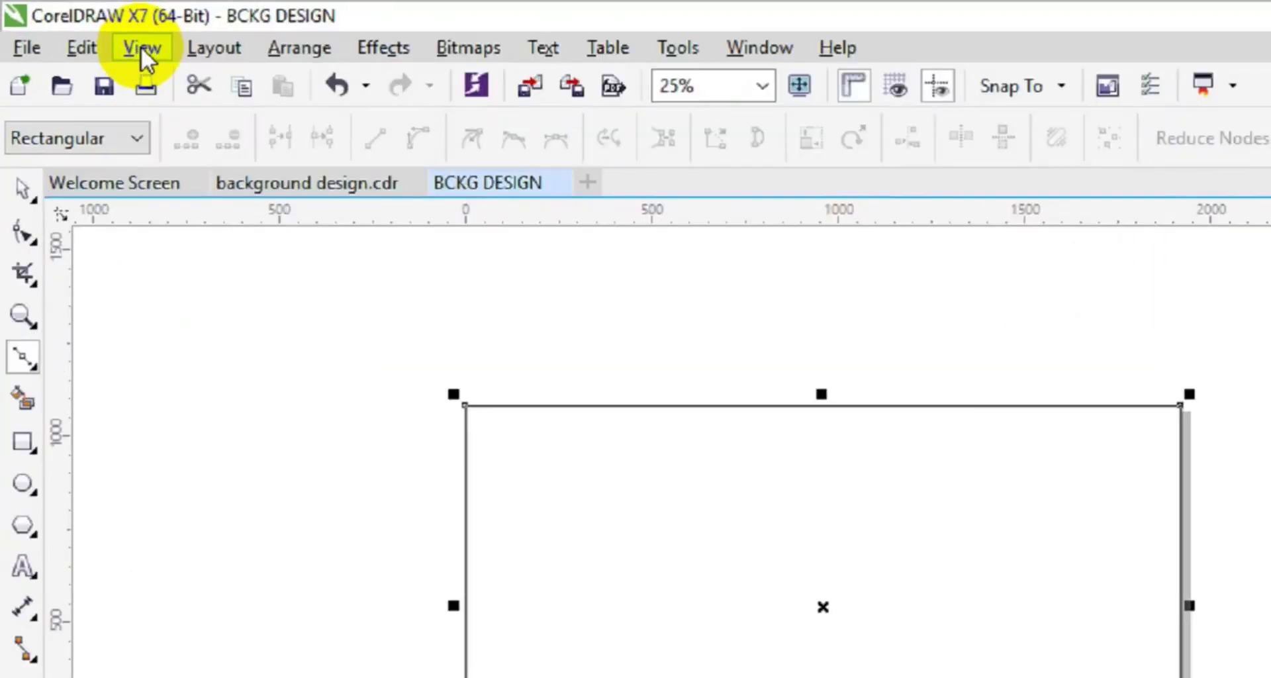
- Draw a straight Bézier line from beyond the top-right corner to the page centre
left_click(88, 31)
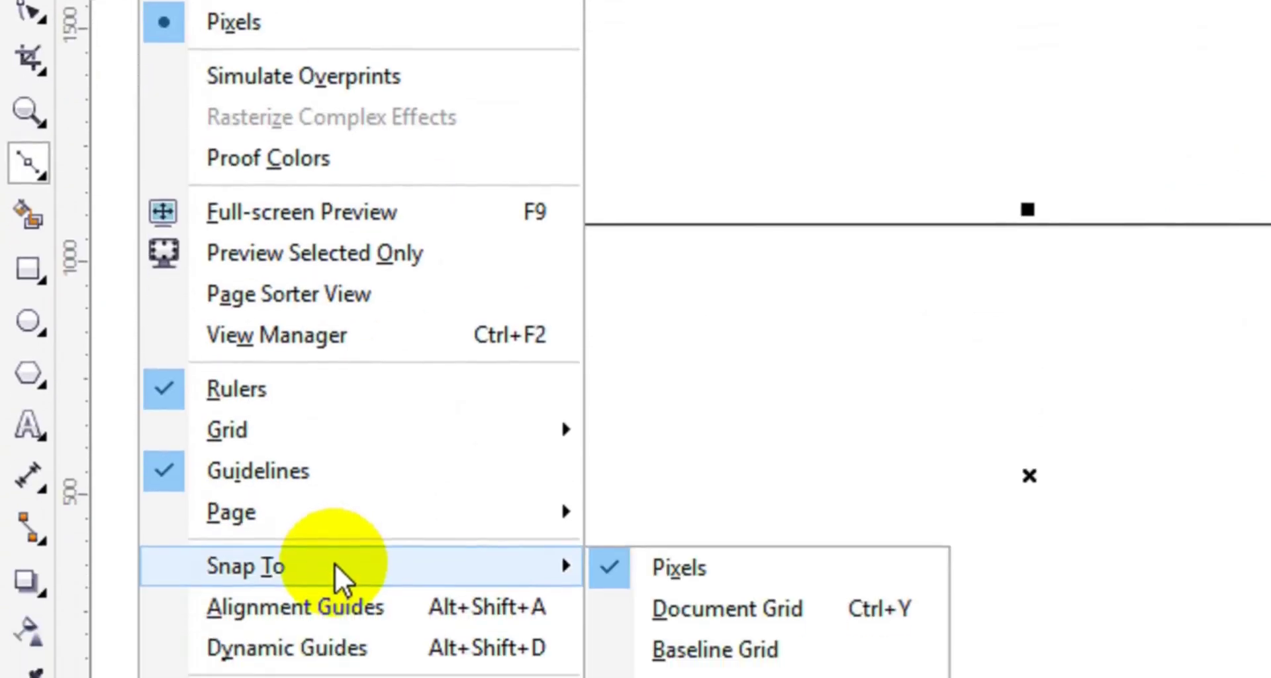
mouse_move(142, 48)
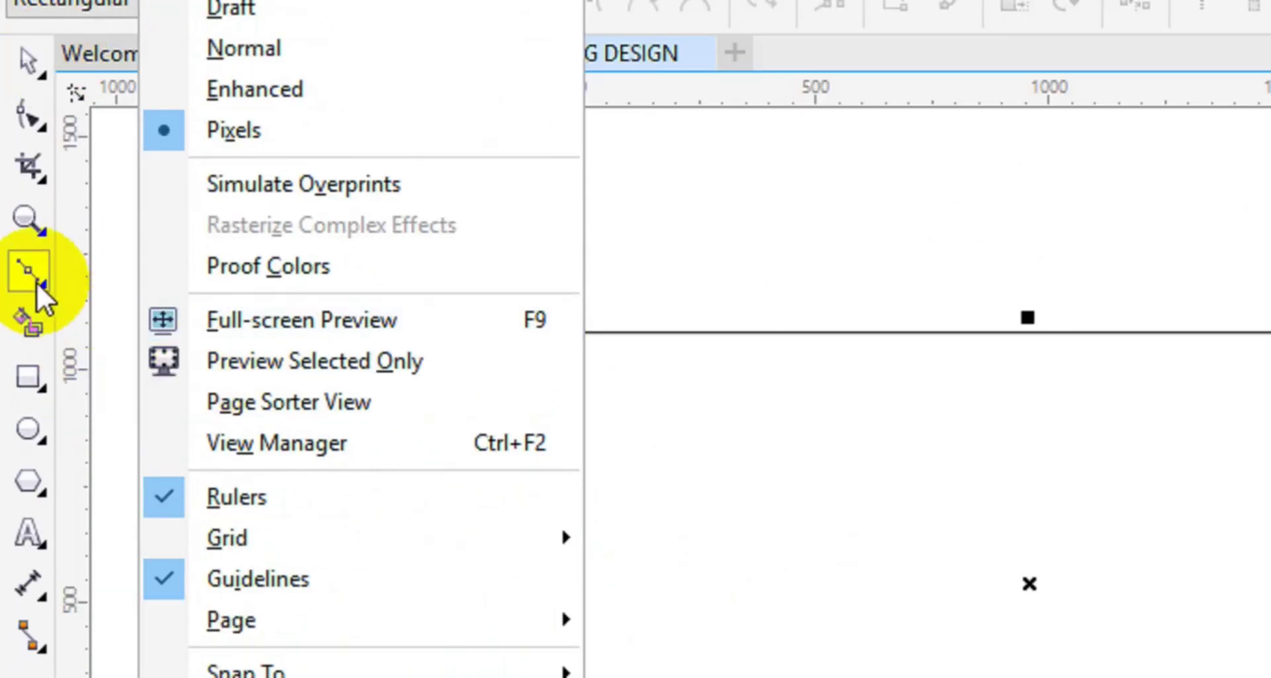
left_click(33, 278)
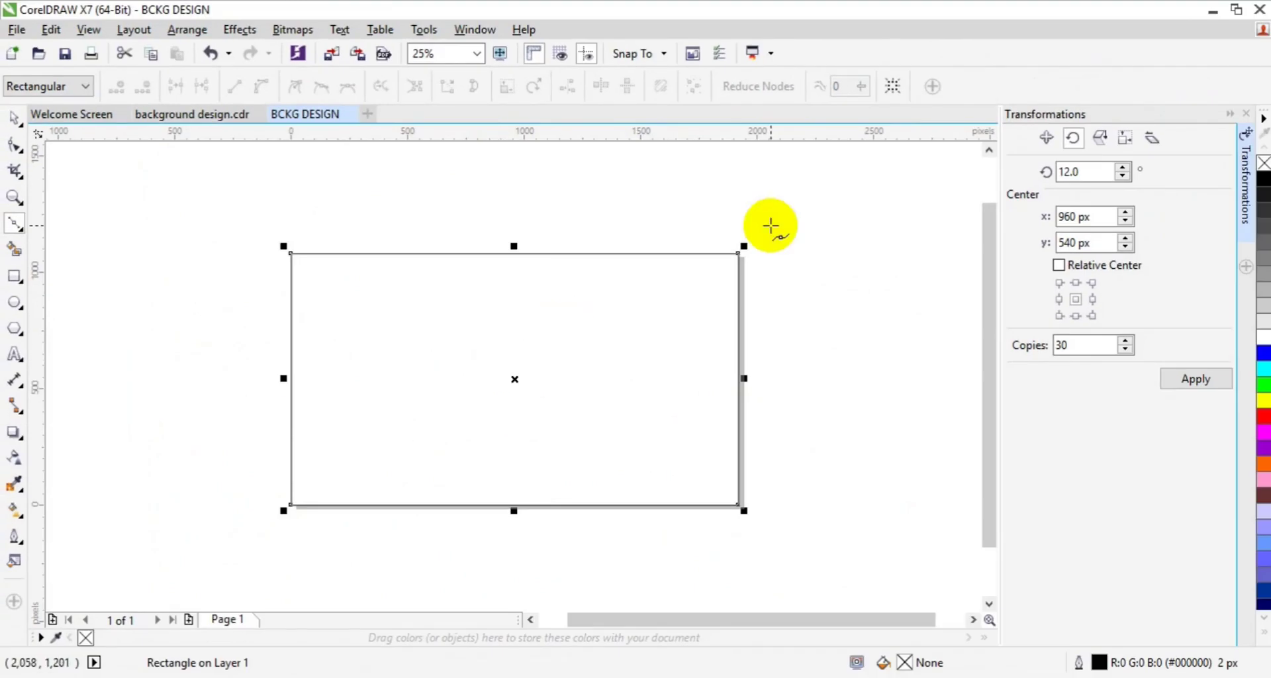
left_click_drag(771, 226, 516, 379)
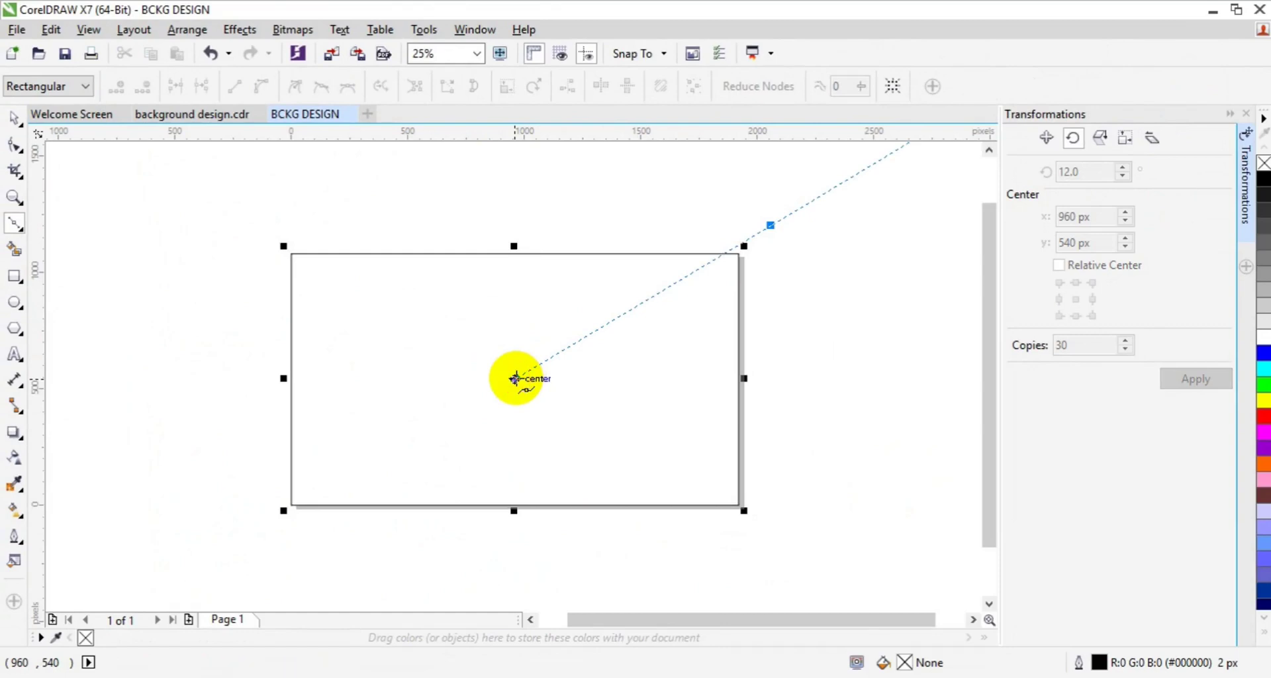
left_click(516, 379)
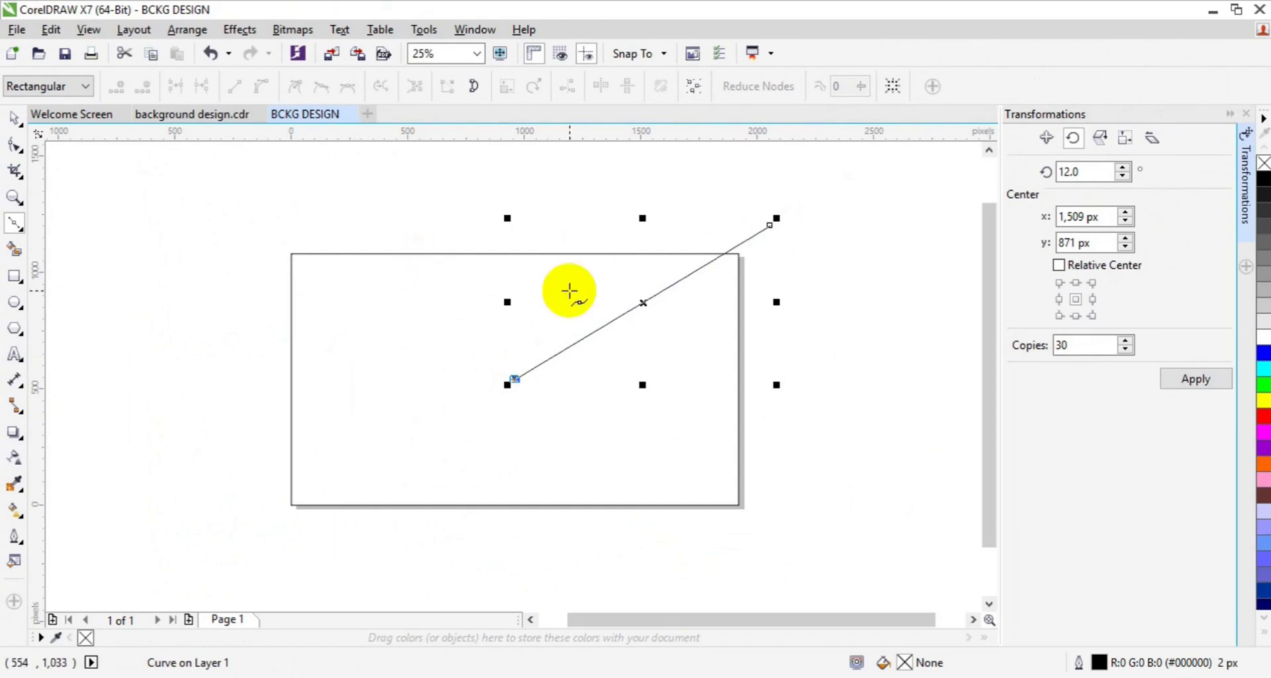
- Snap the line's rotation centre onto its lower-left end at the page centre
left_click(640, 301)
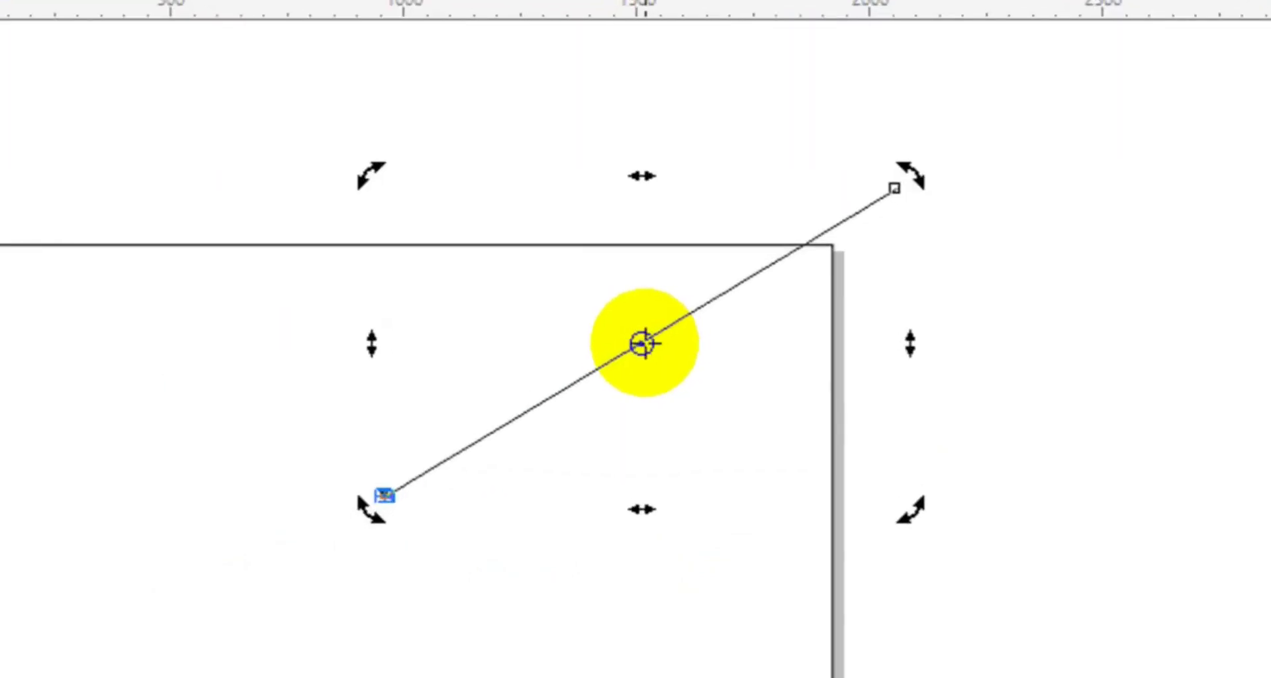
left_click_drag(642, 344, 397, 488)
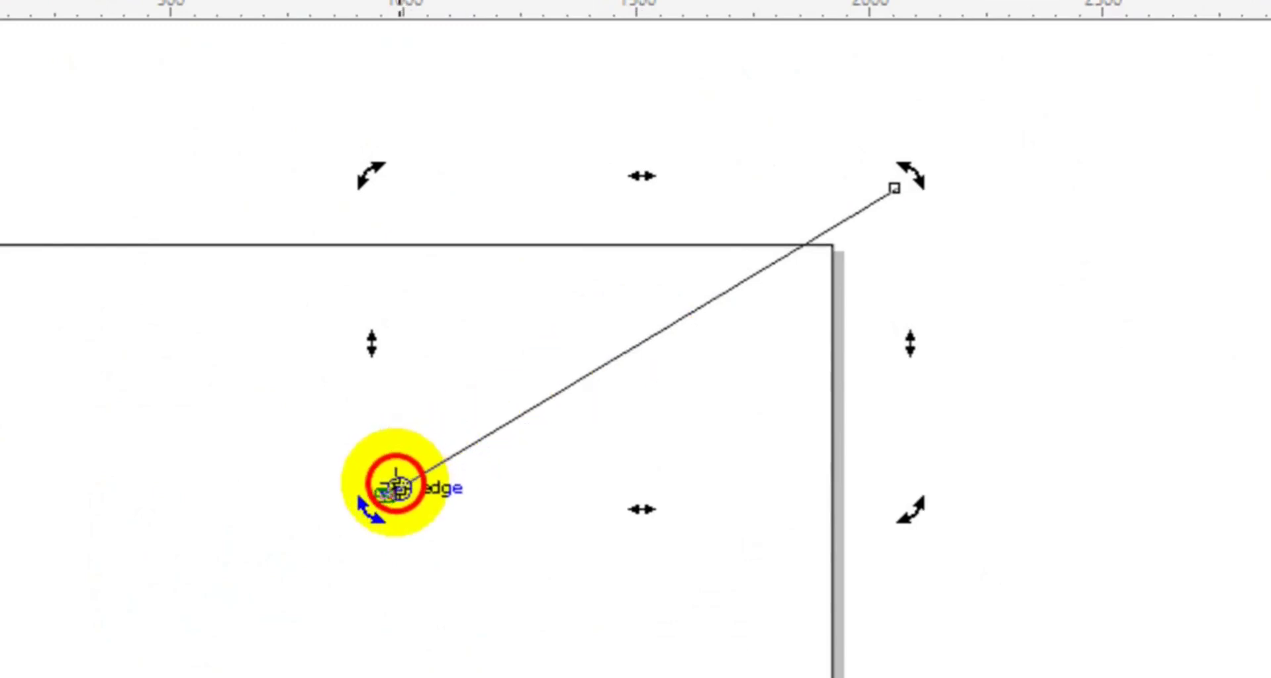
left_click_drag(397, 488, 374, 497)
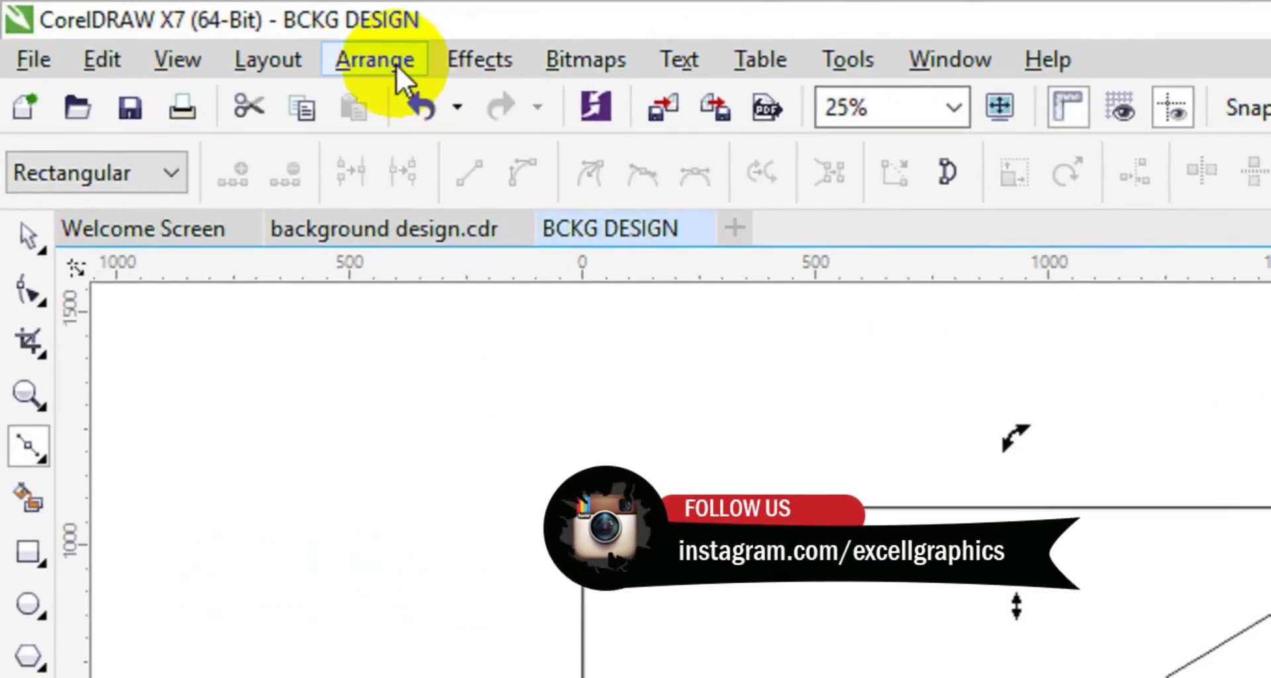
- Make 30 copies of the line, each rotated 12° about centre 960, 540 px
left_click(388, 60)
mouse_move(468, 101)
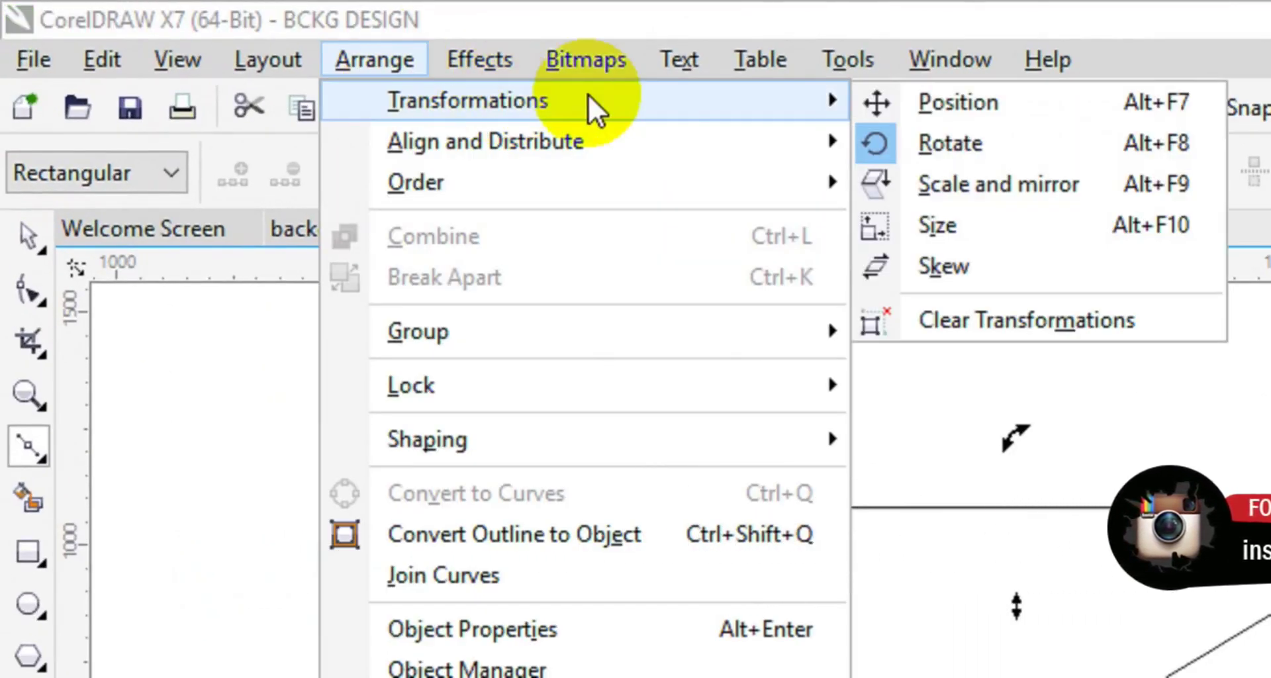
left_click(964, 141)
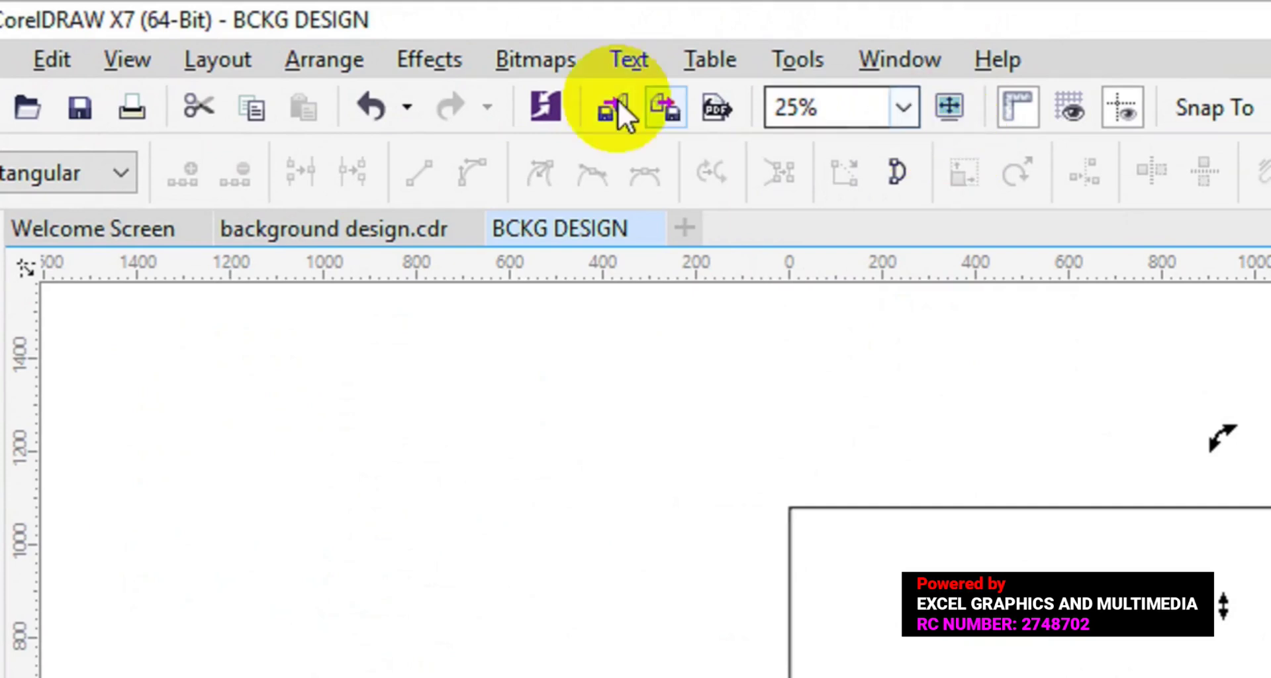
left_click(311, 63)
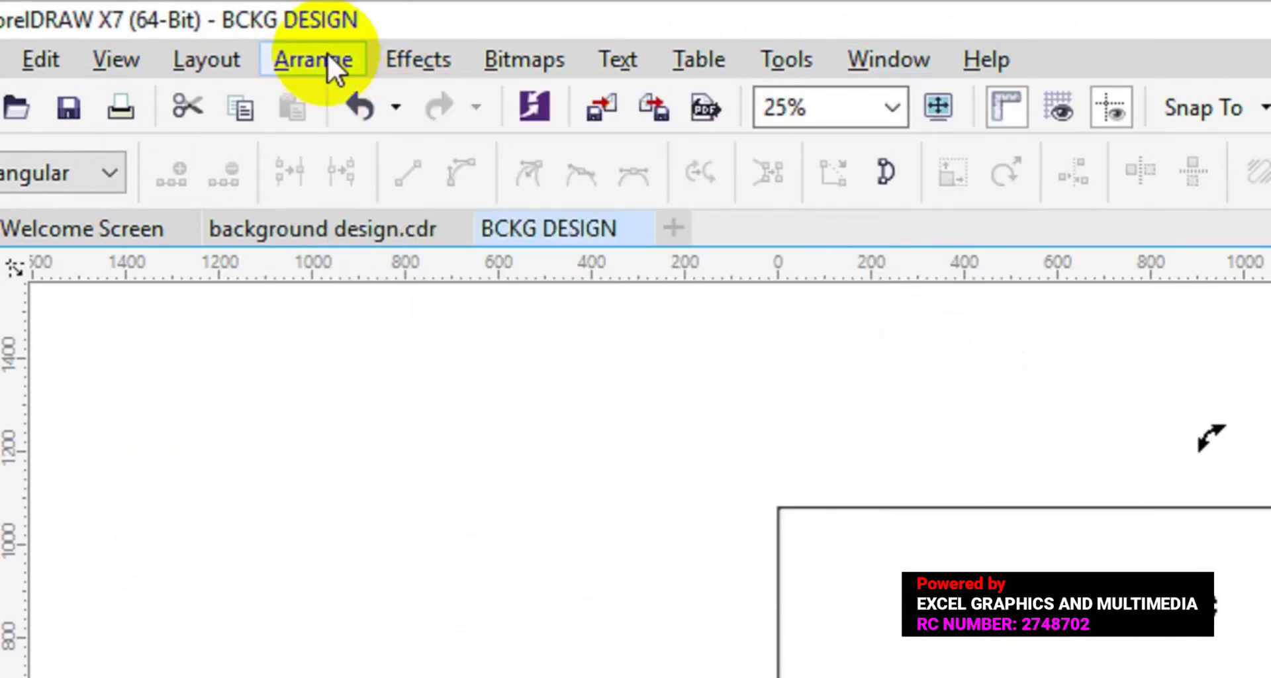
left_click(331, 60)
mouse_move(406, 101)
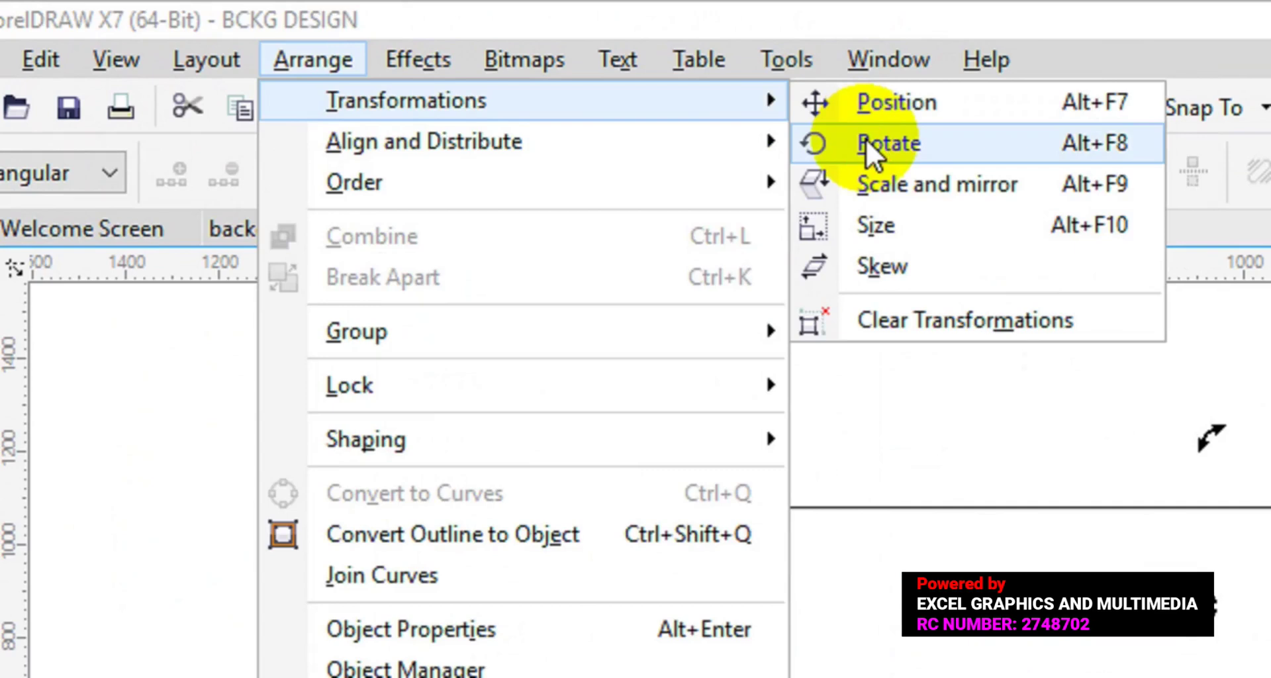
left_click(866, 139)
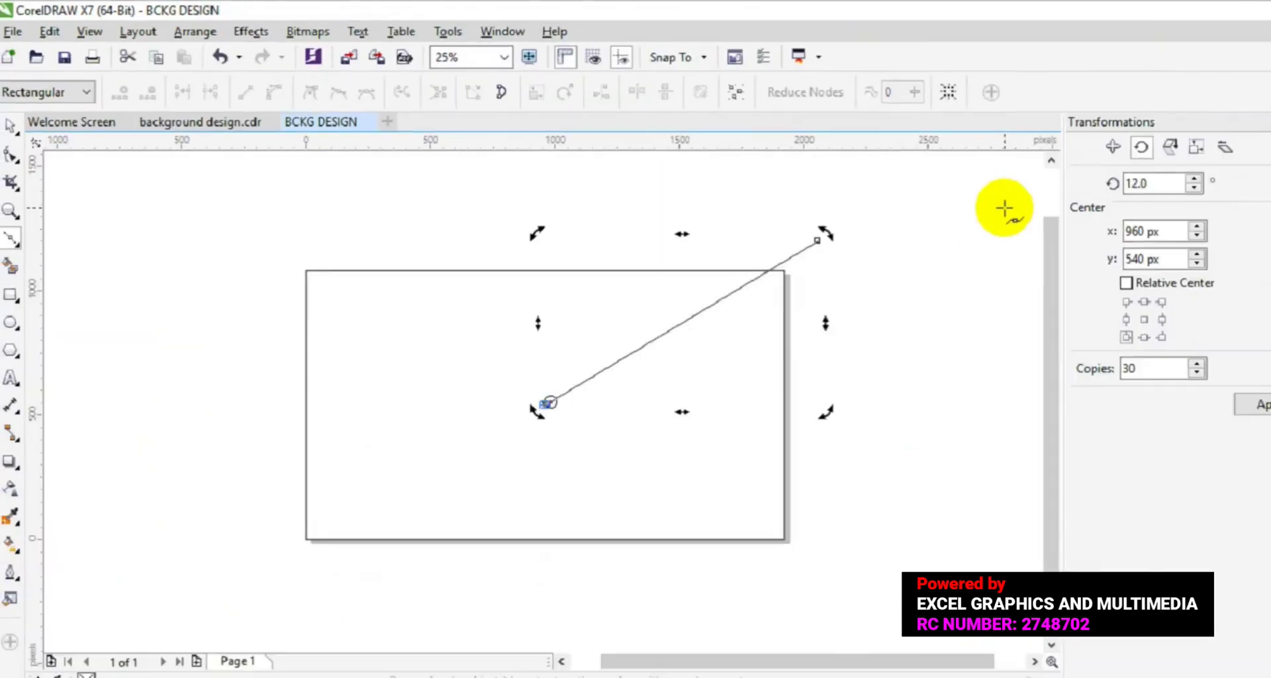
double_click(1078, 174)
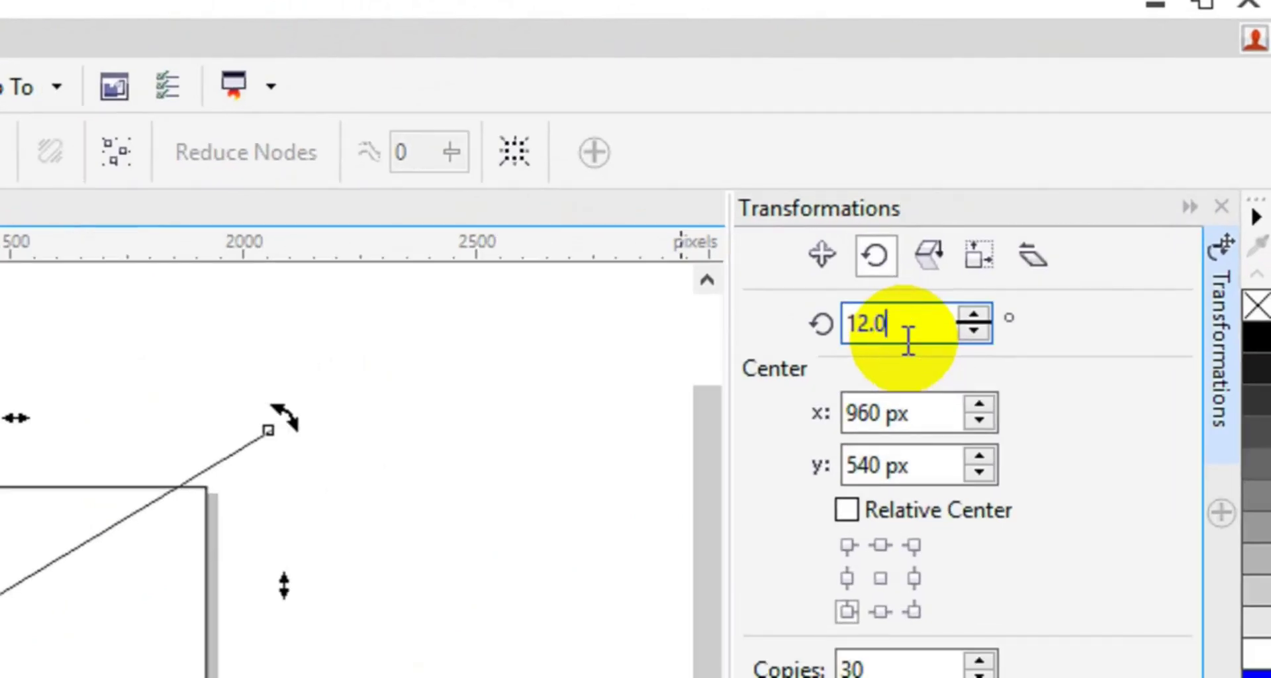
left_click_drag(930, 322, 840, 322)
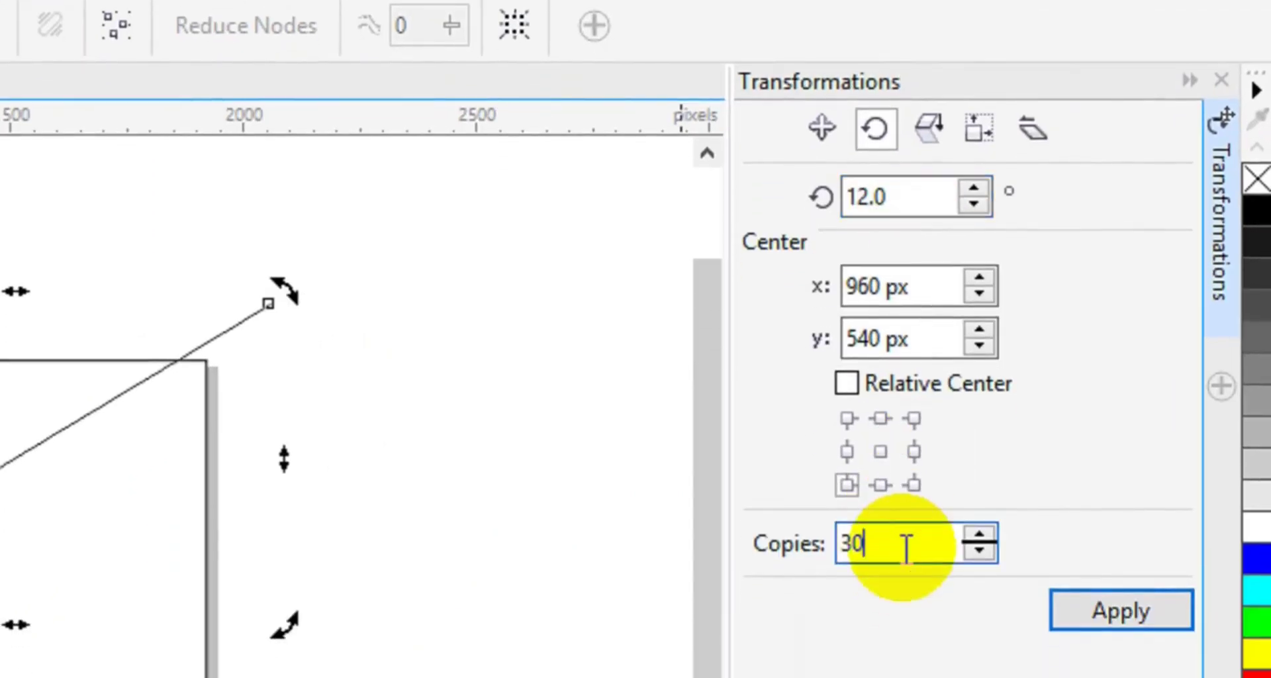
double_click(853, 572)
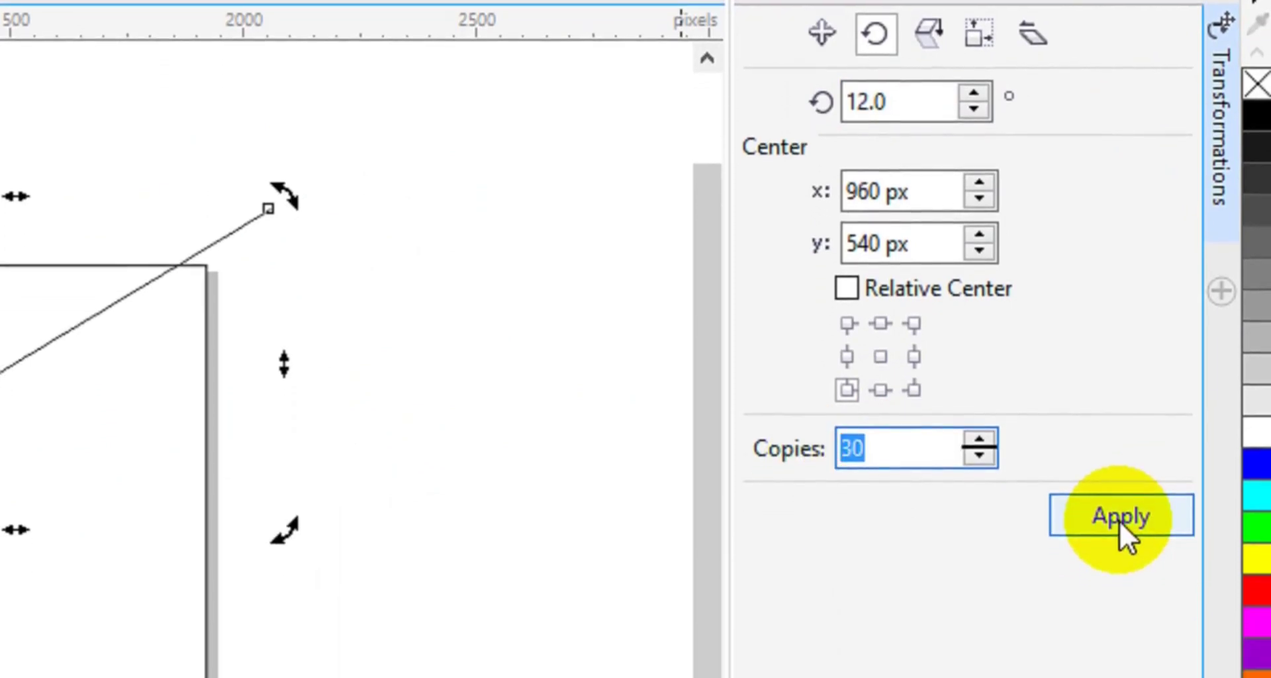
left_click(1119, 554)
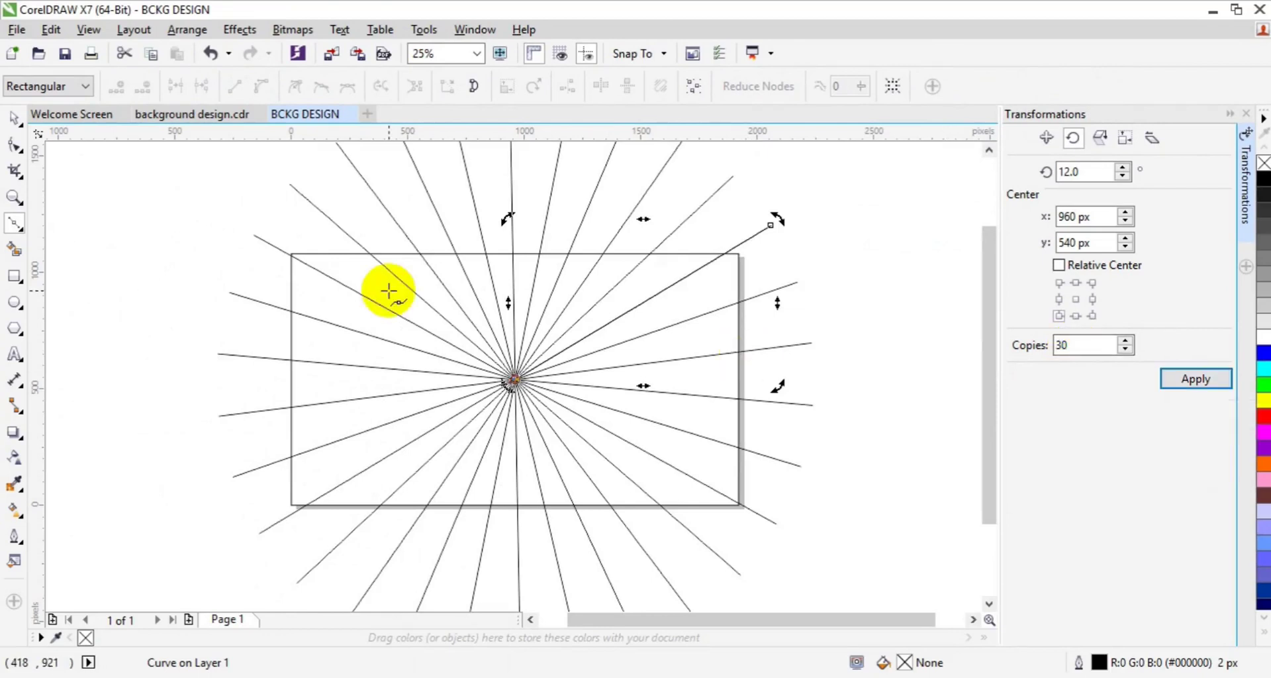
left_click(14, 117)
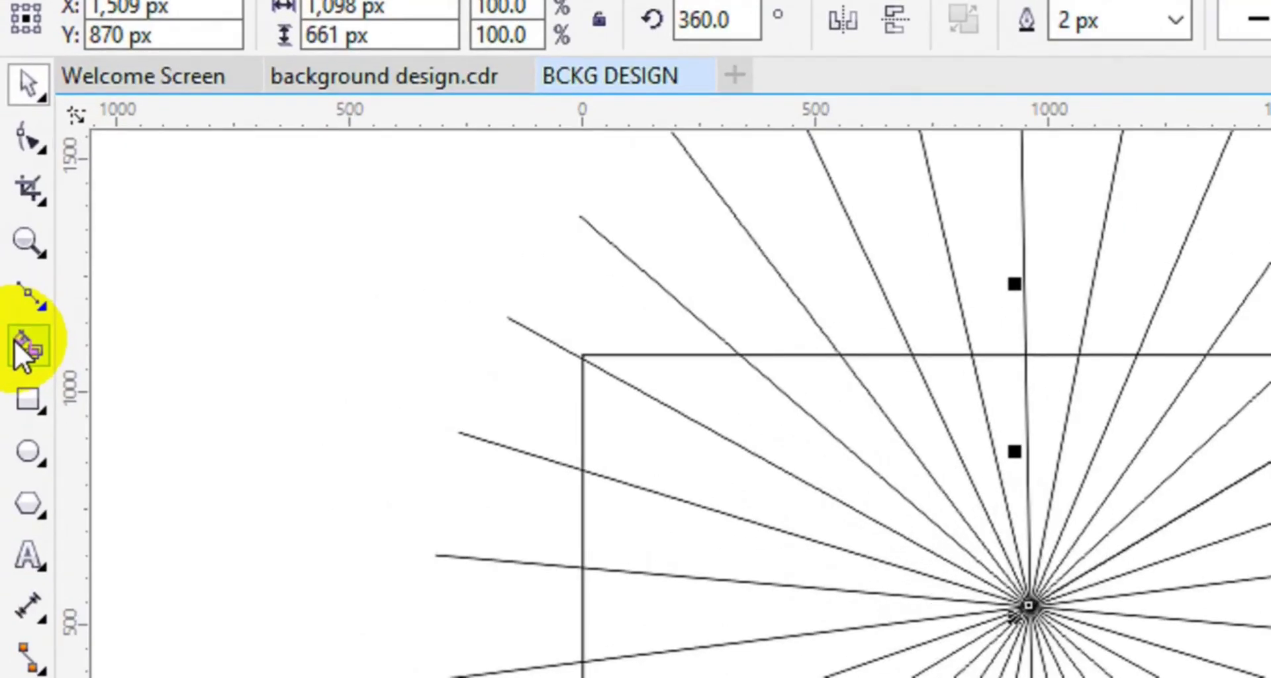
- Smart-fill the wedges along the rectangle's top edge with blue-grey
left_click(21, 340)
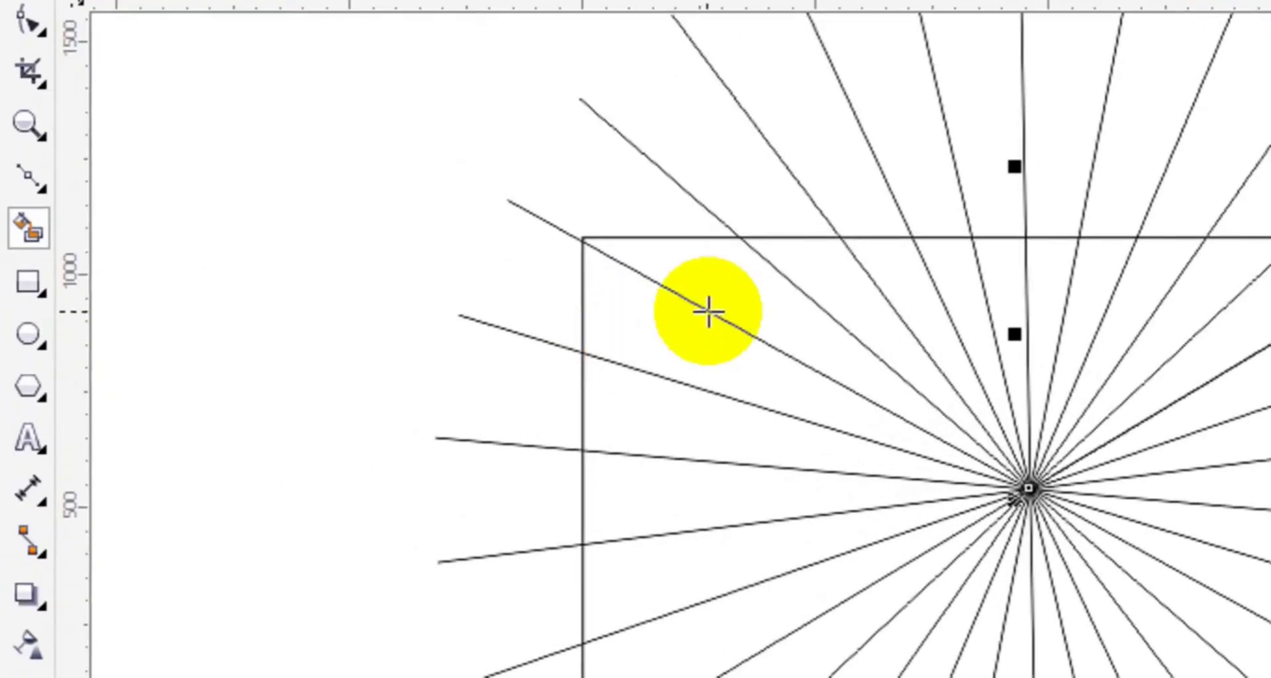
left_click(684, 353)
left_click(735, 306)
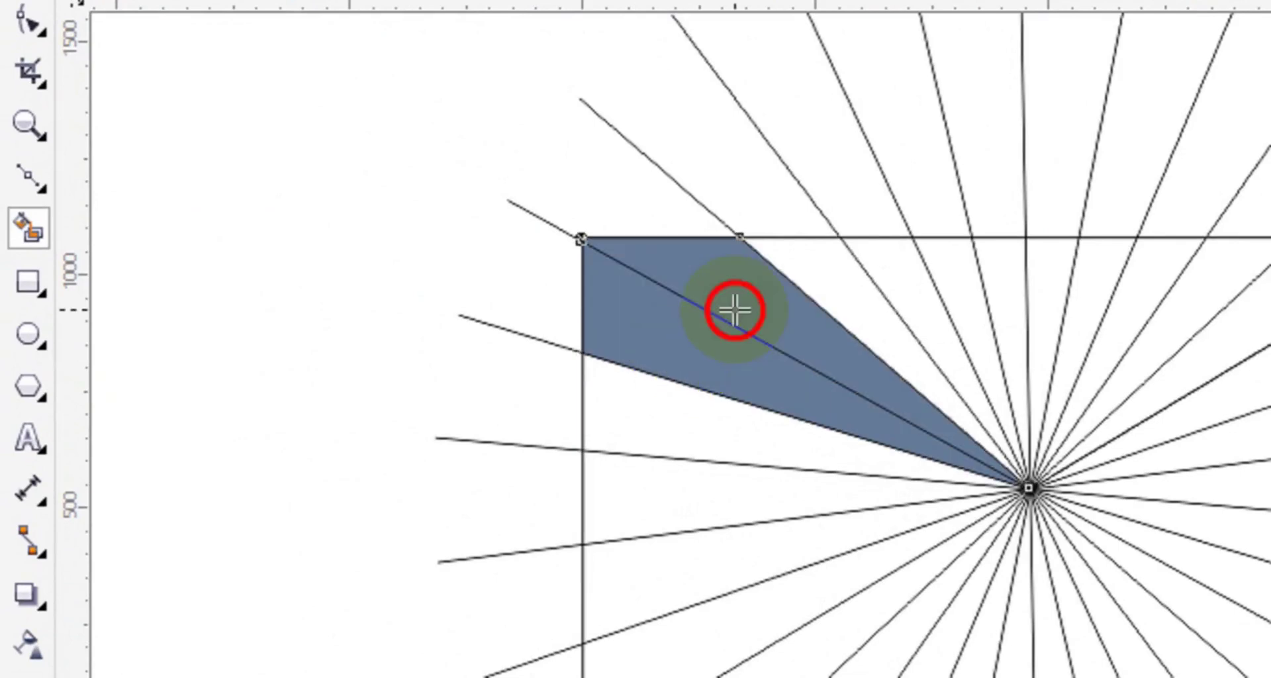
left_click(850, 291)
left_click(901, 293)
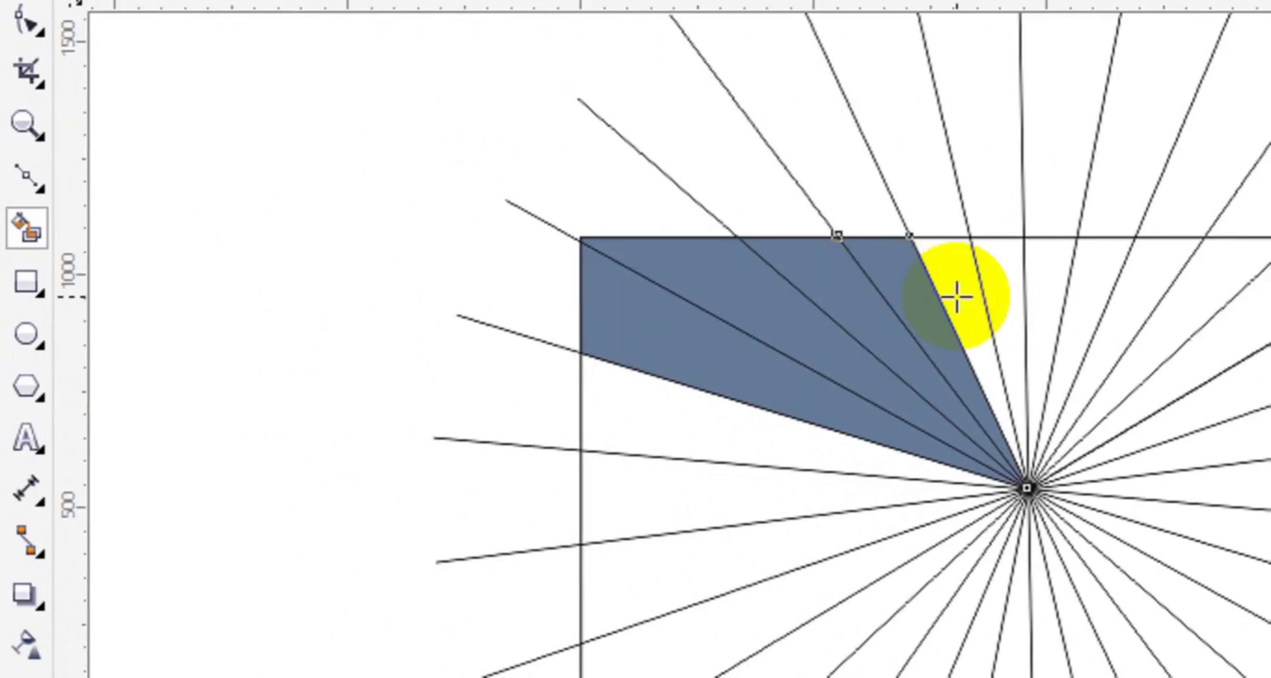
left_click(977, 293)
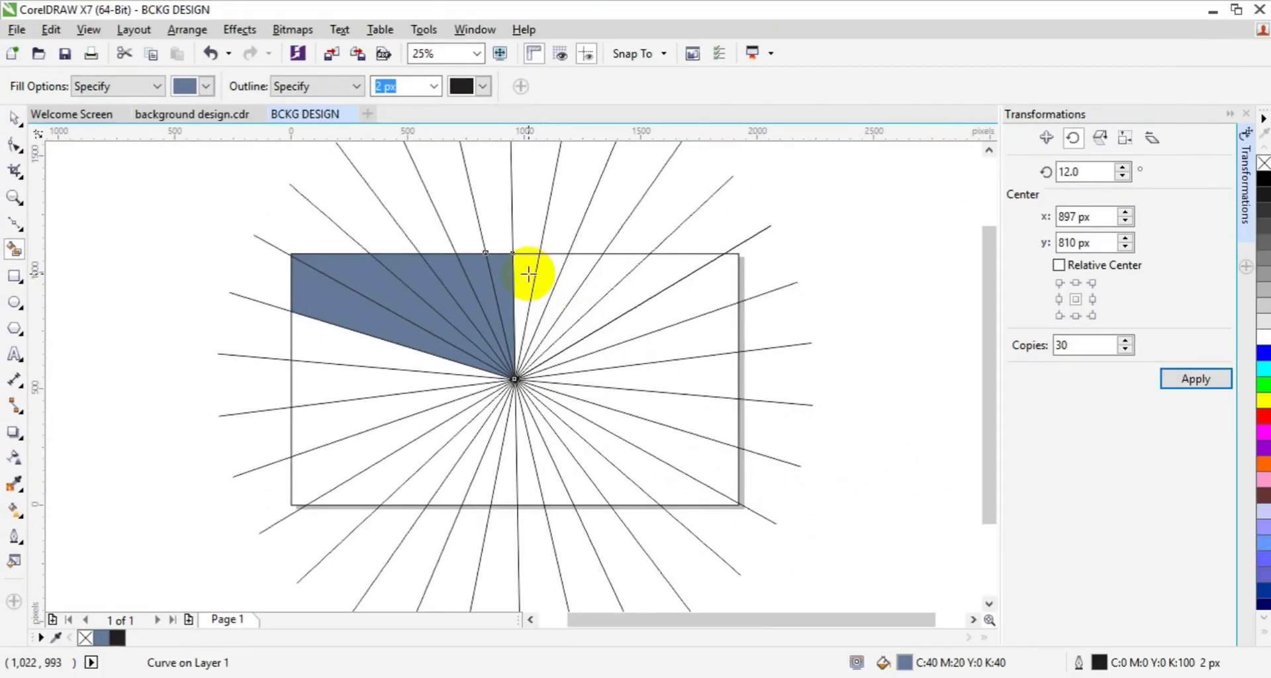
left_click(526, 272)
left_click(553, 275)
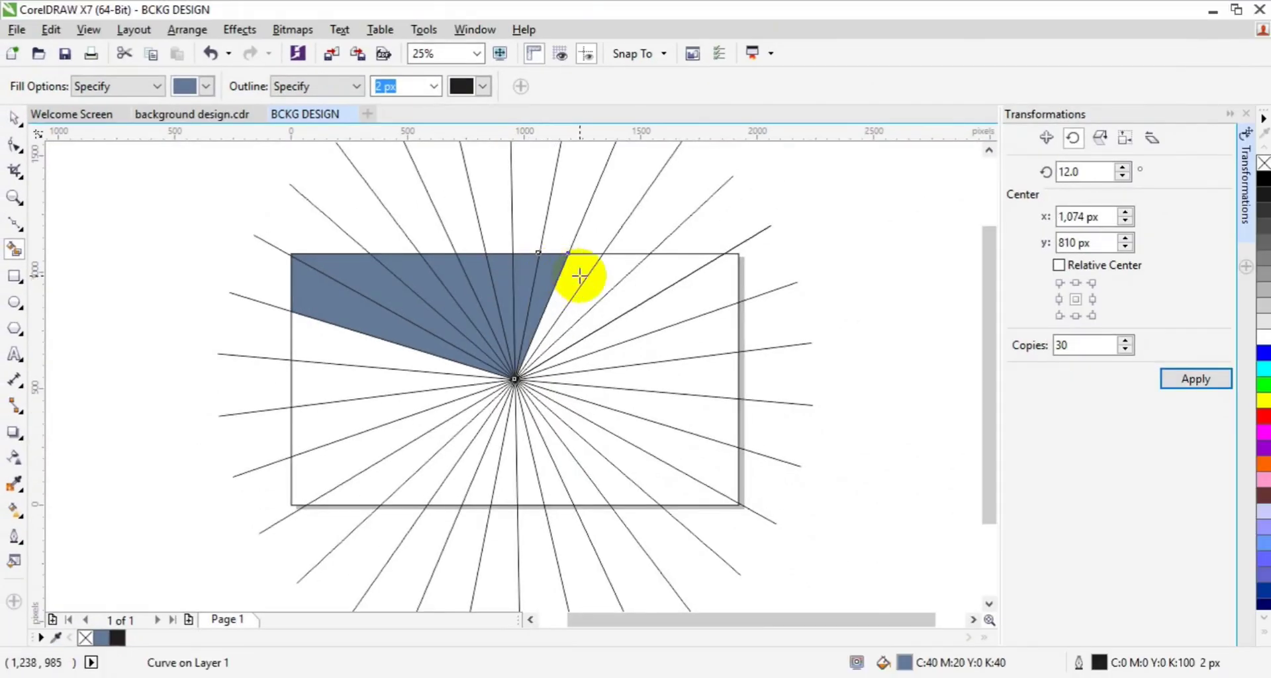
left_click(582, 275)
left_click(628, 287)
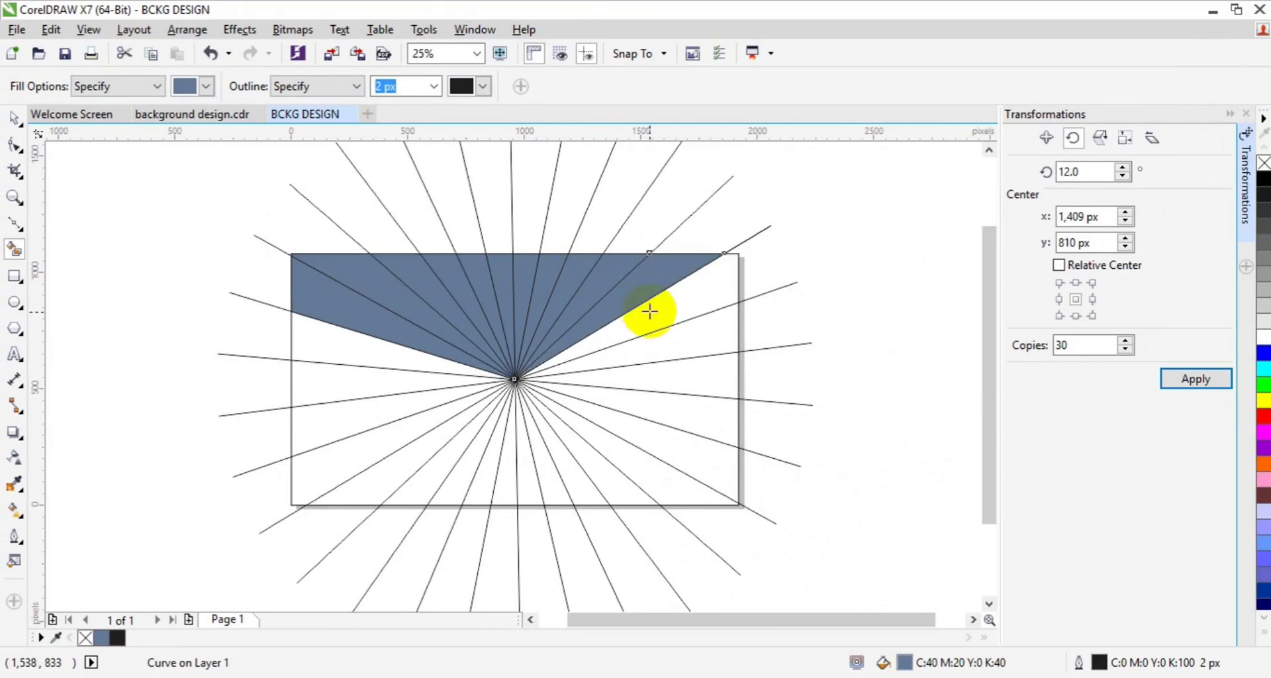
- Fill the wedges down the right side and along the bottom edge
left_click(649, 311)
left_click(669, 349)
left_click(676, 381)
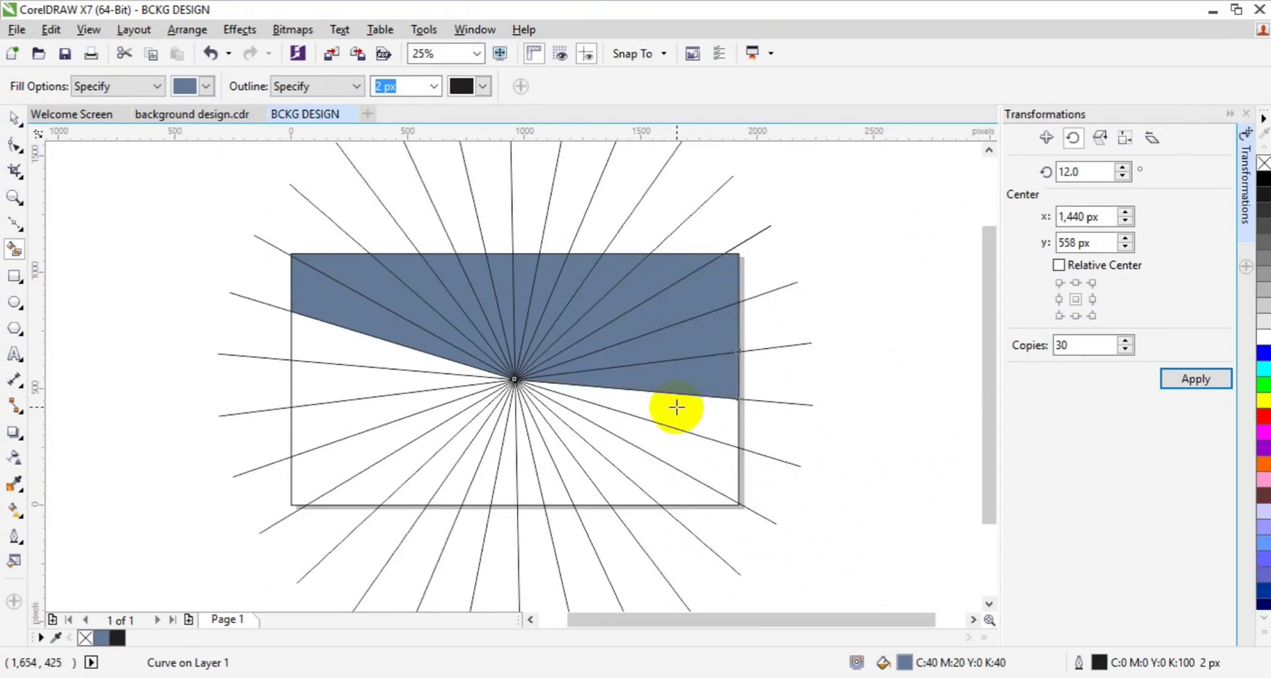
left_click(675, 408)
left_click(669, 439)
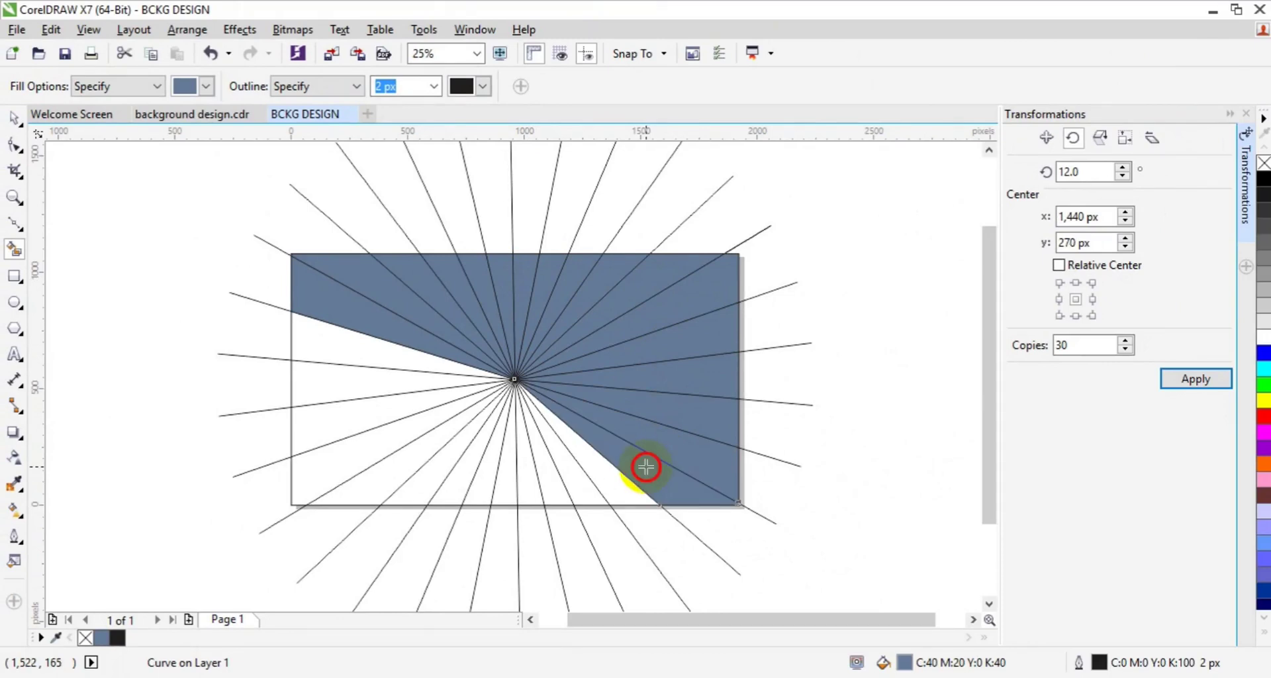
mouse_move(646, 466)
left_mouse_down()
mouse_move(547, 489)
mouse_move(487, 479)
left_mouse_up()
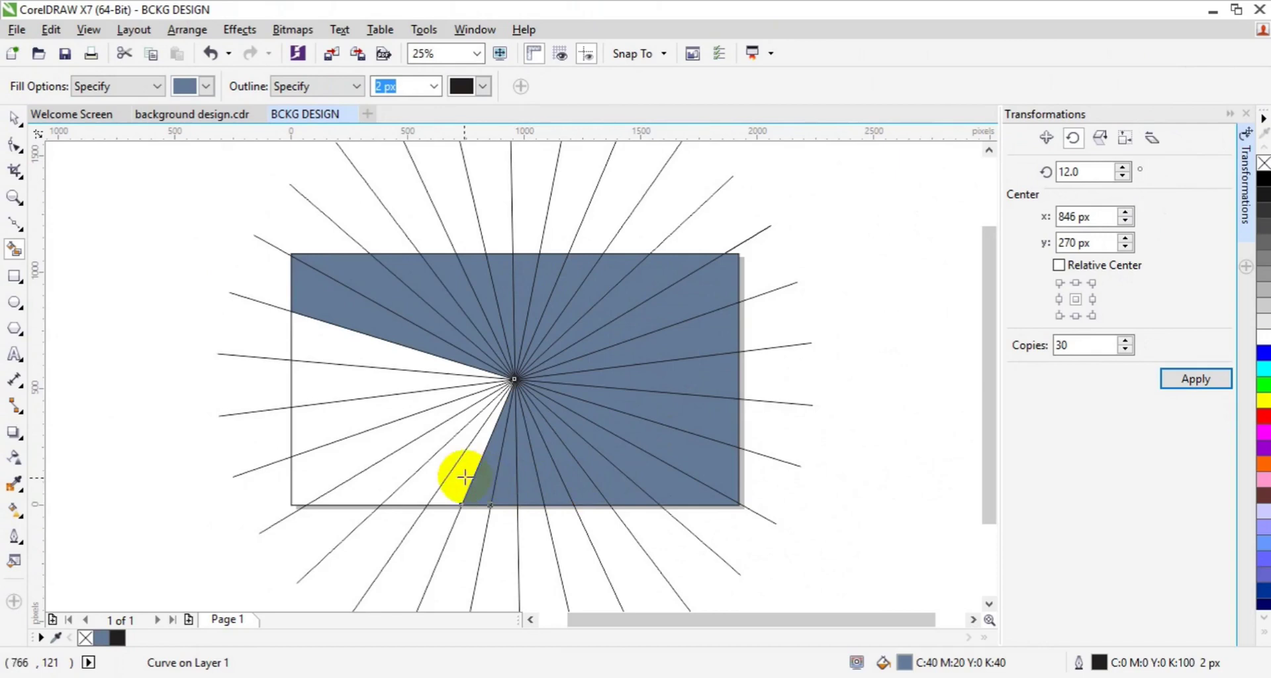
mouse_move(486, 478)
left_mouse_down()
mouse_move(378, 448)
mouse_move(344, 415)
mouse_move(331, 355)
left_mouse_up()
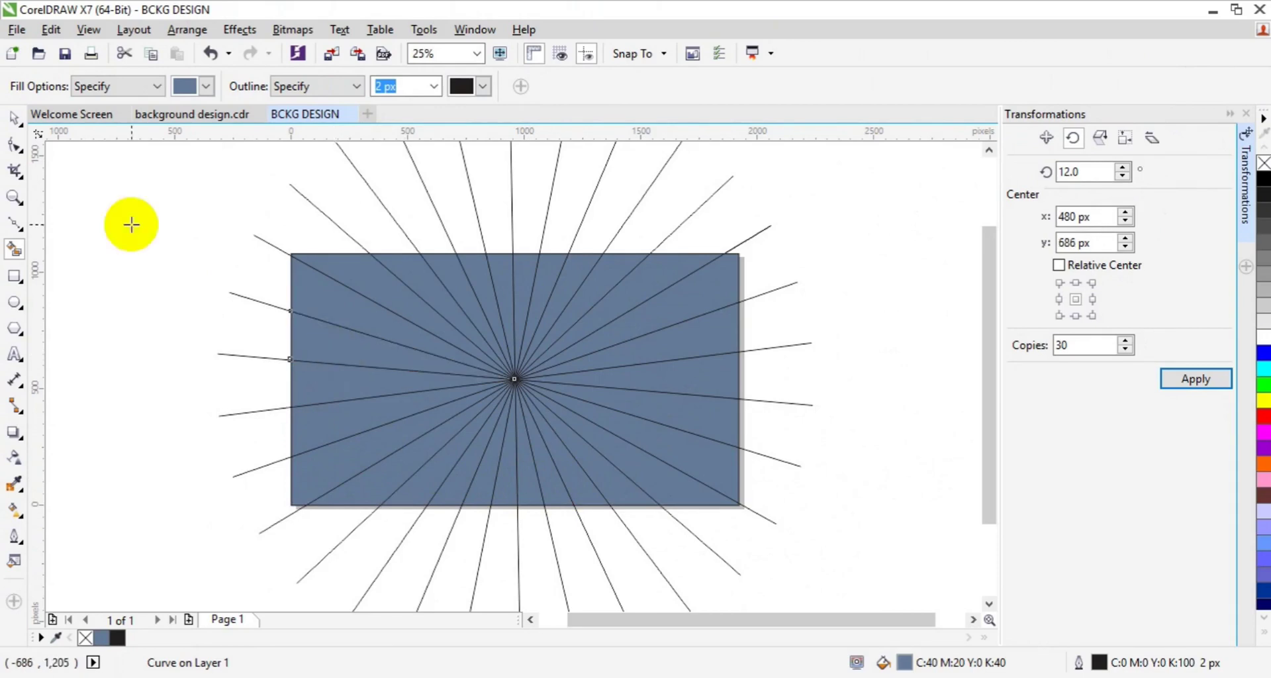
- Select the whole sunburst and remove the ray outlines
left_click(17, 119)
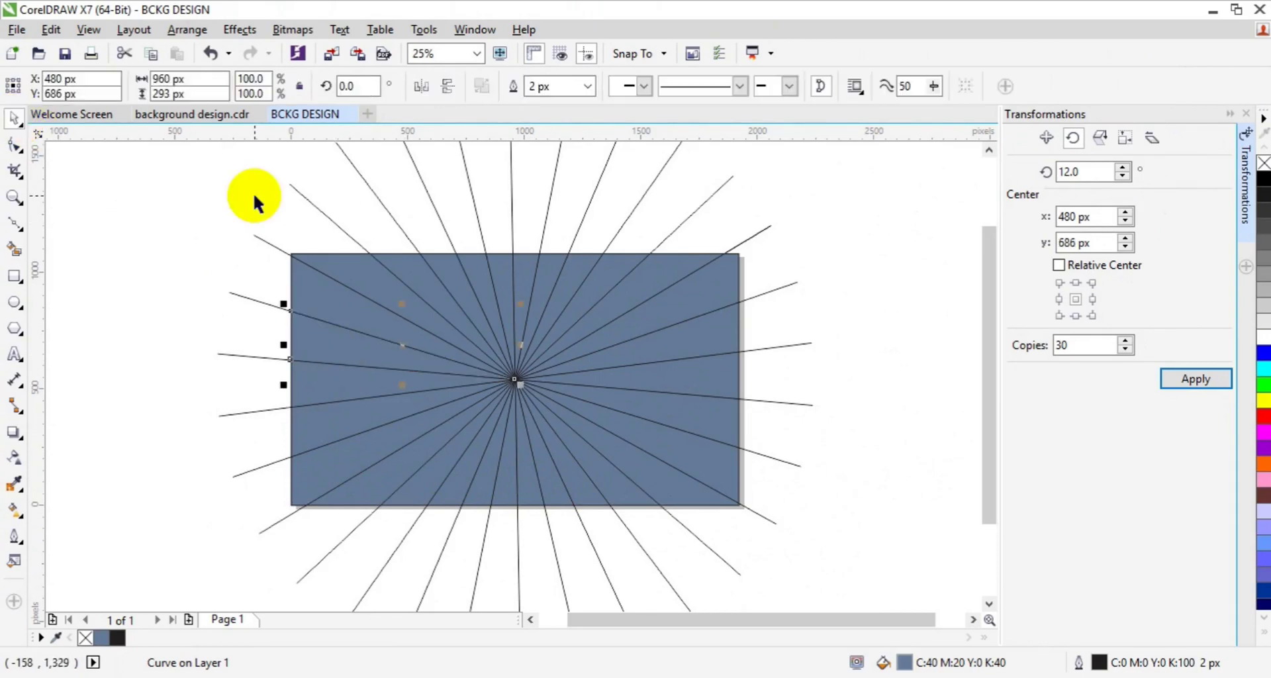
left_click(15, 198)
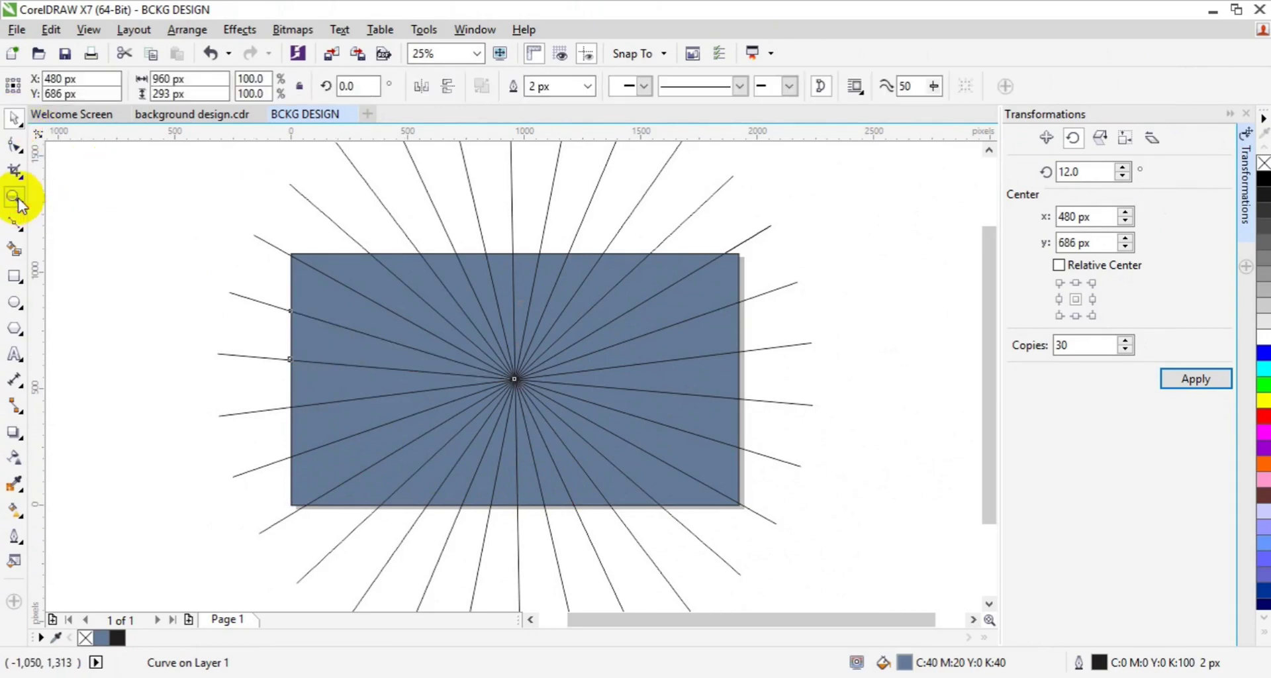
left_click(137, 88)
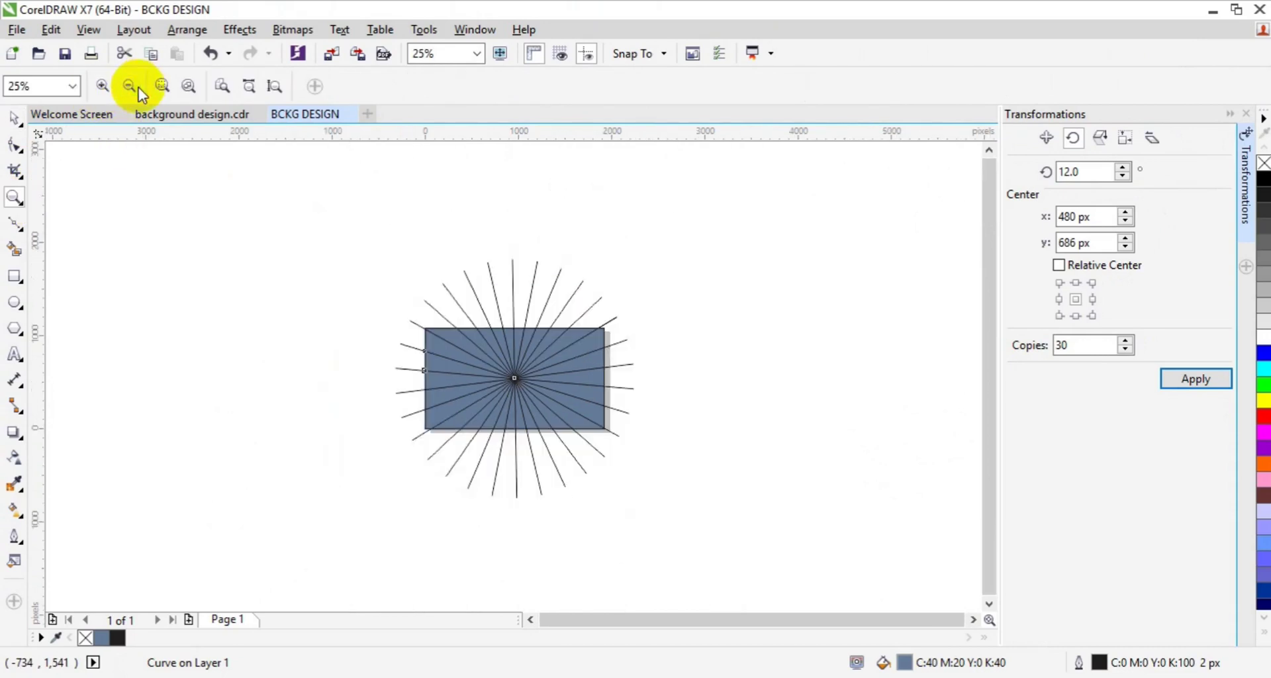
left_click(16, 119)
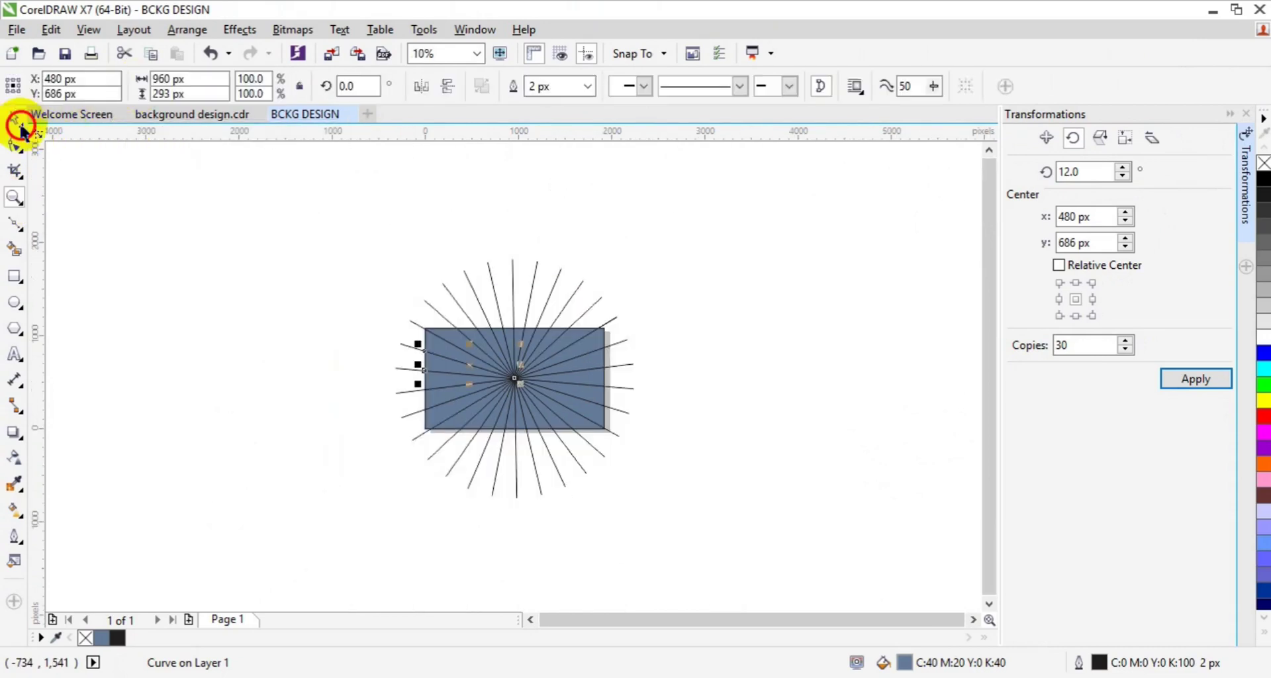
mouse_move(206, 226)
left_mouse_down()
mouse_move(345, 315)
mouse_move(776, 520)
left_mouse_up()
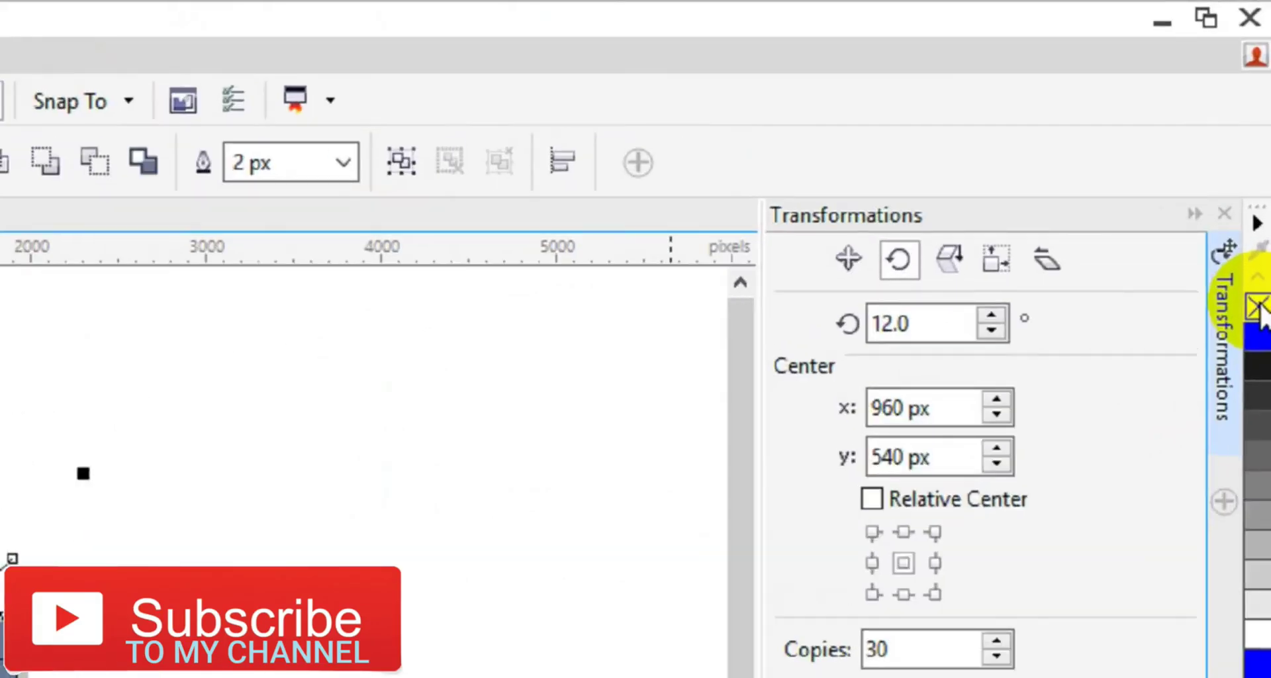
right_click(1257, 326)
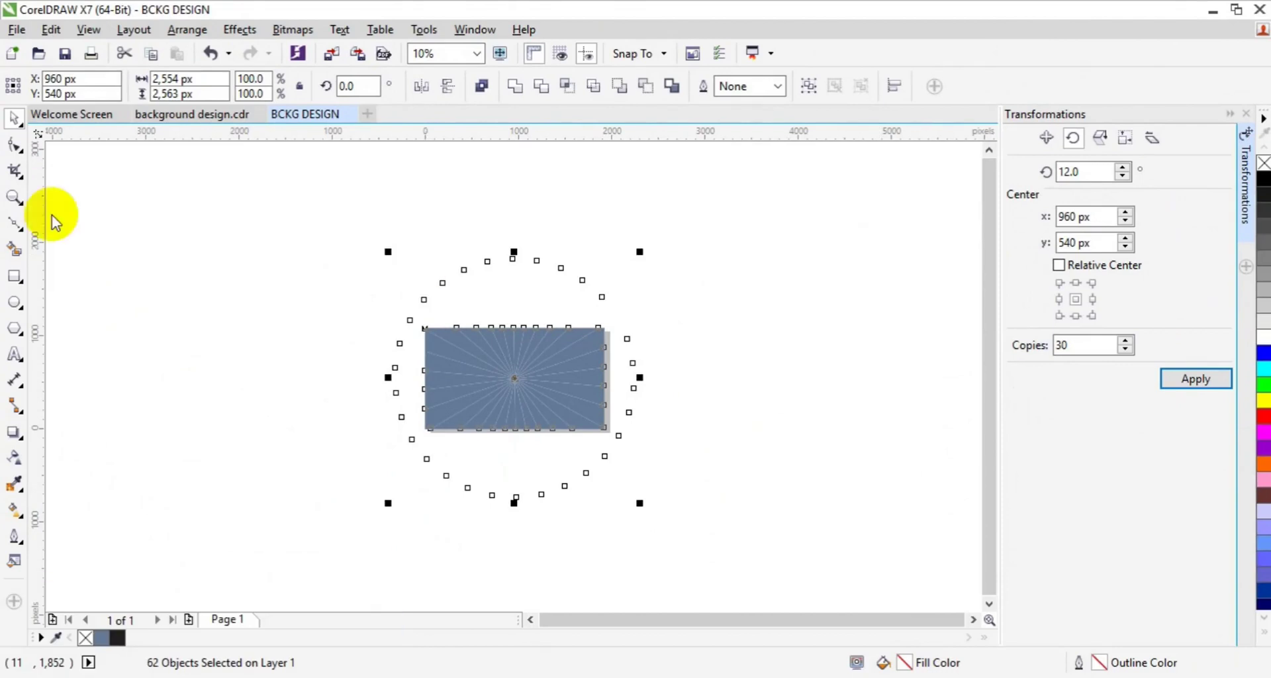
- Zoom in on the page centre and clear the selection
left_click(15, 197)
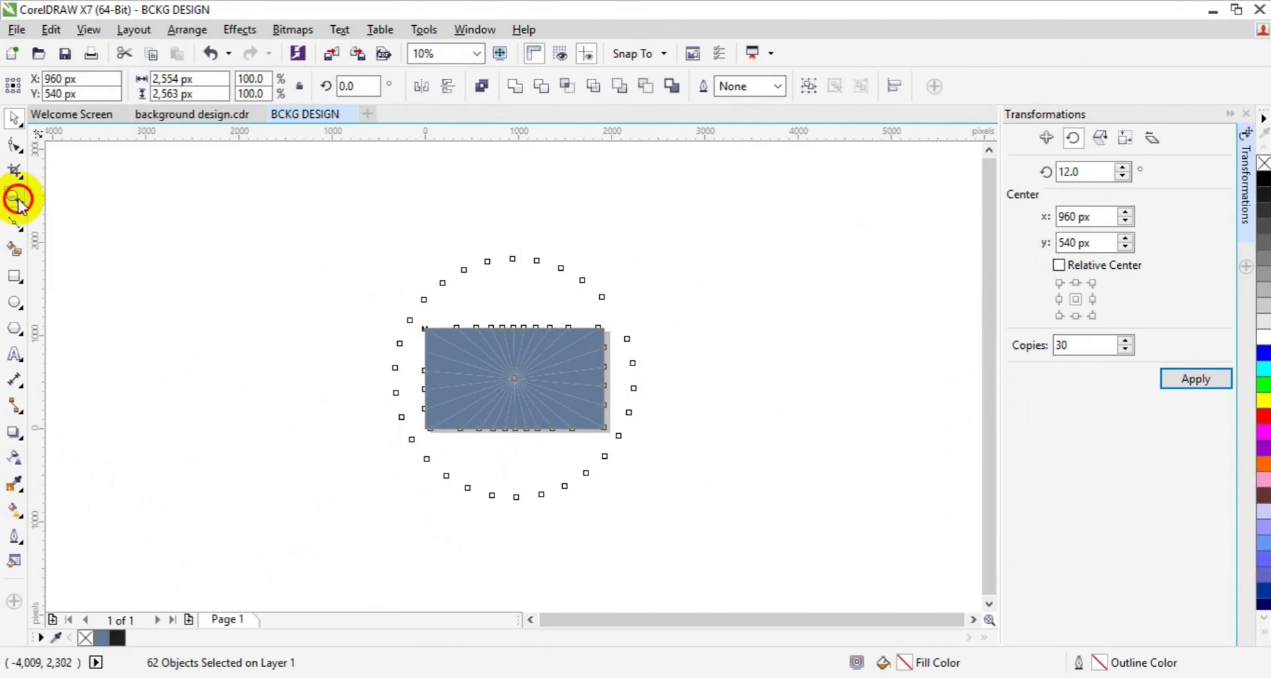
left_click(516, 368)
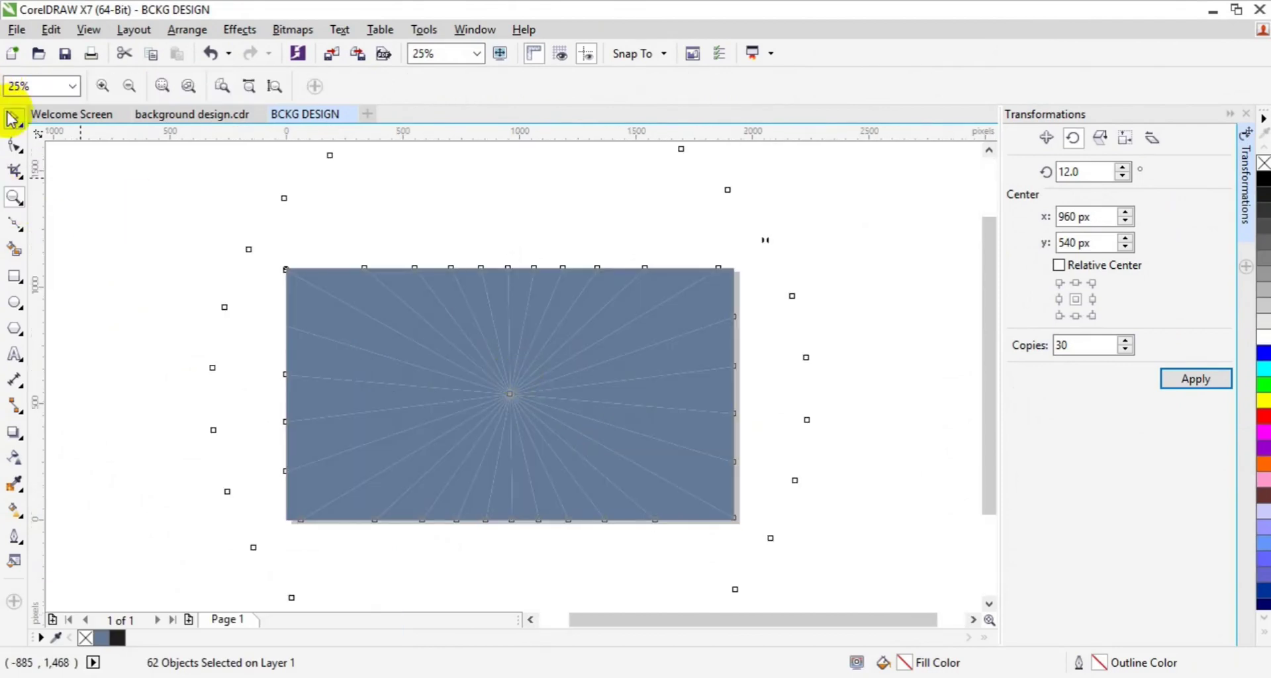
left_click(15, 117)
left_click(104, 243)
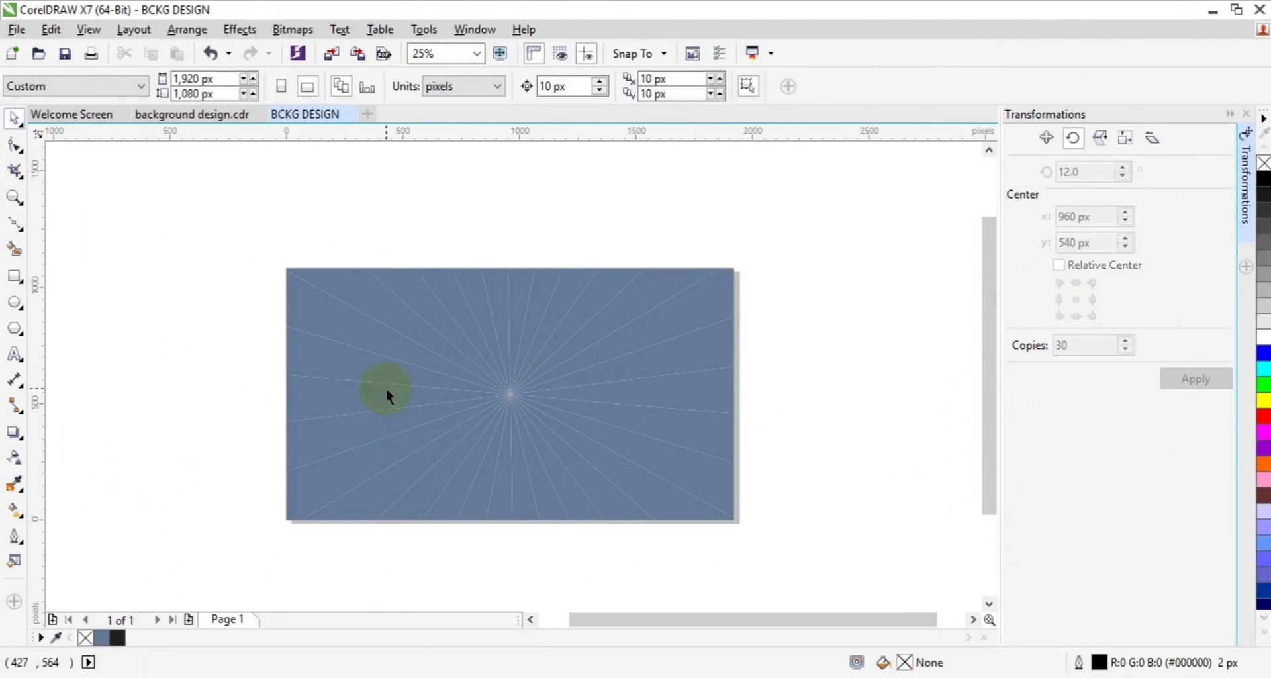
- Select alternate wedges across the top and right side of the page
left_click(332, 329)
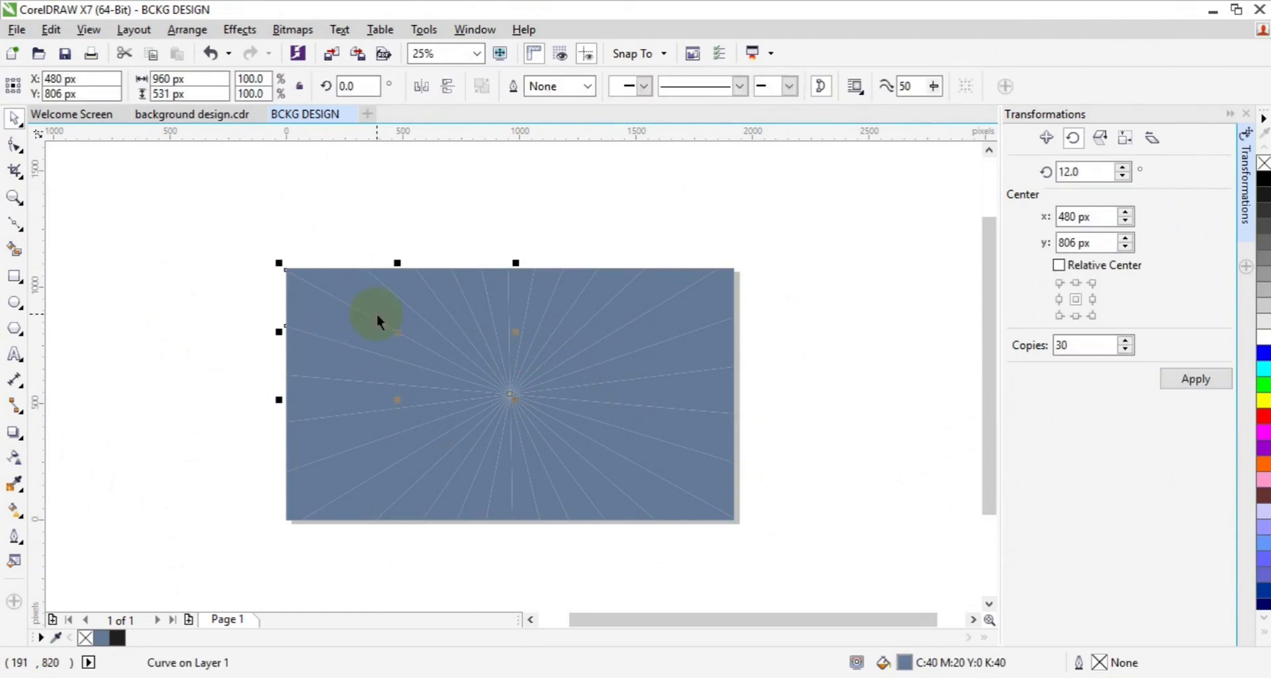
left_click(430, 299, "shift")
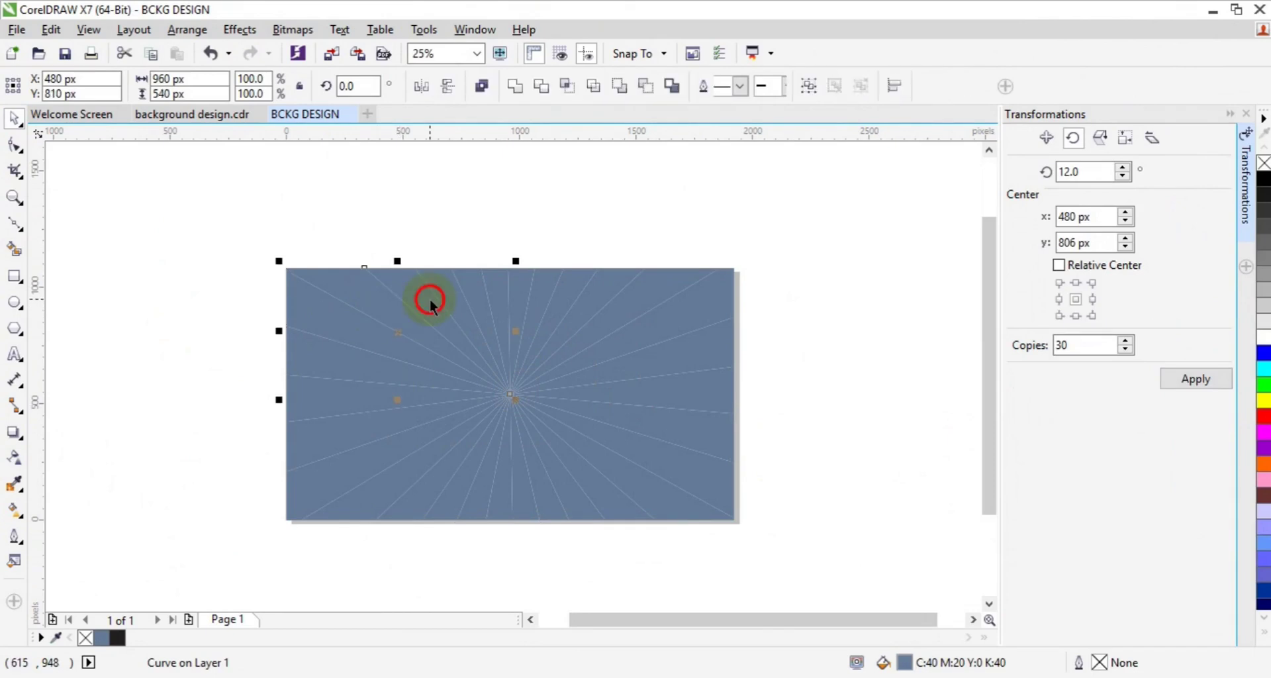
left_click(477, 297, "shift")
left_click(520, 293, "shift")
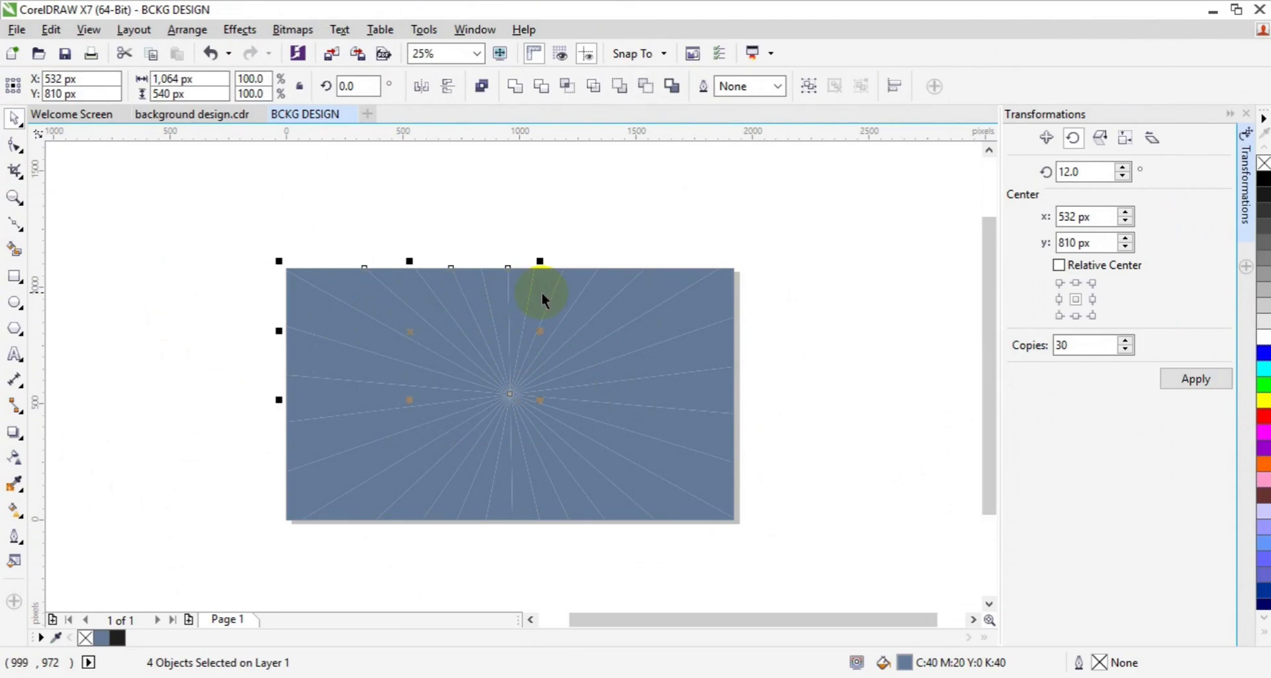
left_click(604, 302, "shift")
left_click(625, 303, "shift")
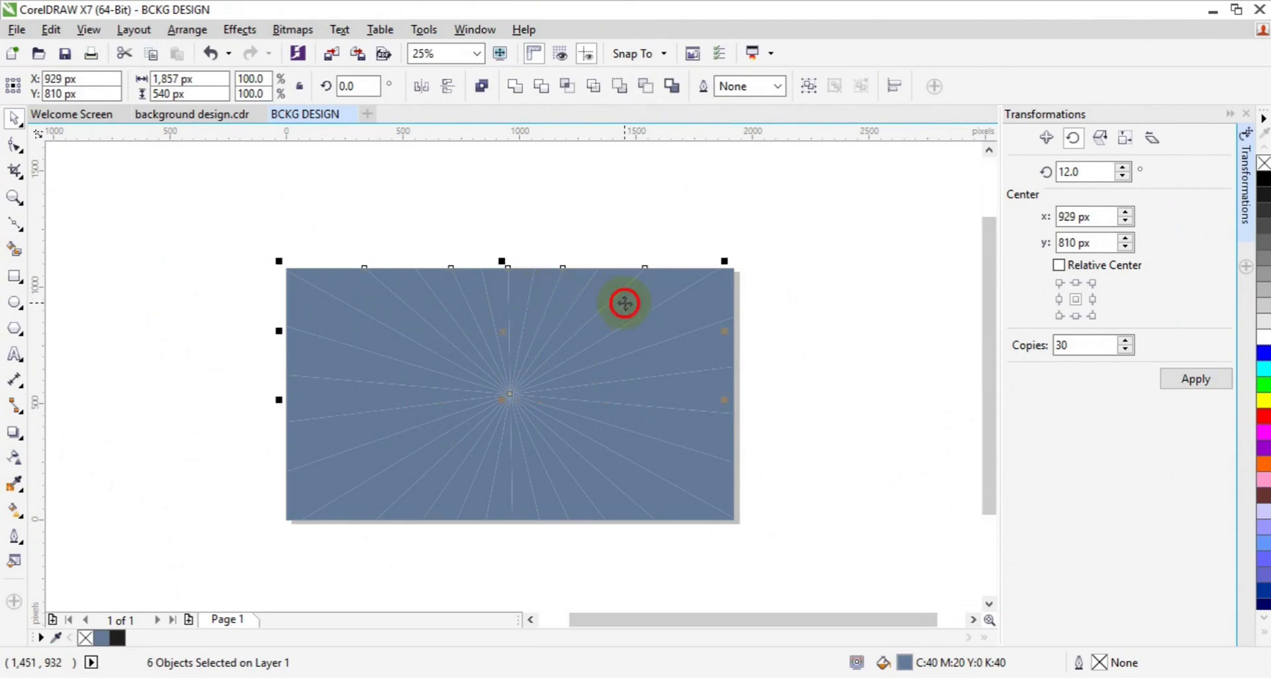
left_click(673, 361, "shift")
left_click(660, 427, "shift")
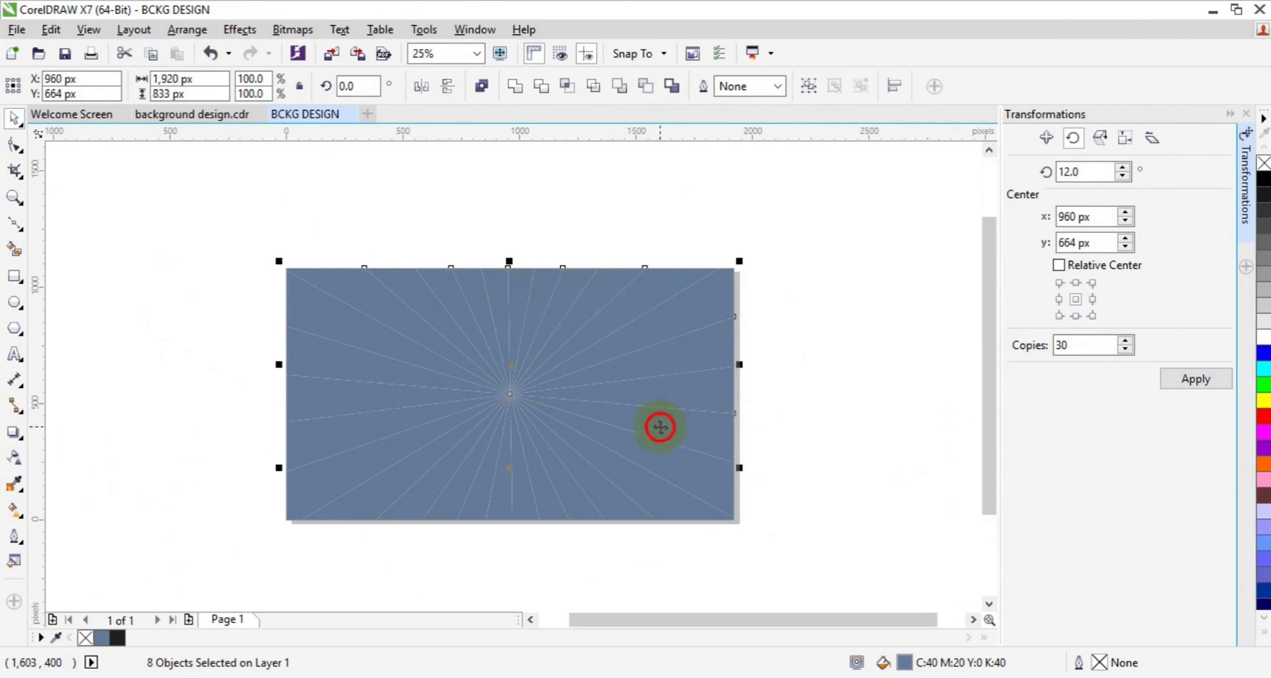
- Add the alternate bottom and left wedges and fill all selected wedges red
left_click(624, 491, "shift")
left_click(583, 508, "shift")
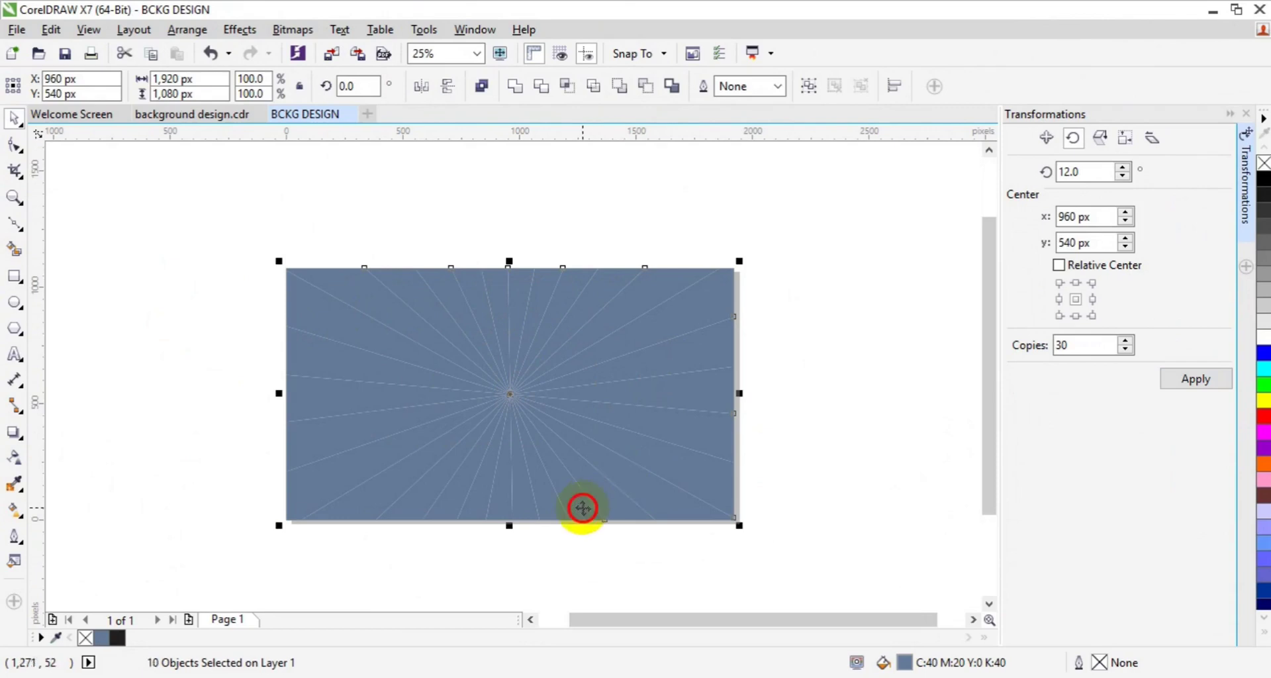
left_click(527, 513, "shift")
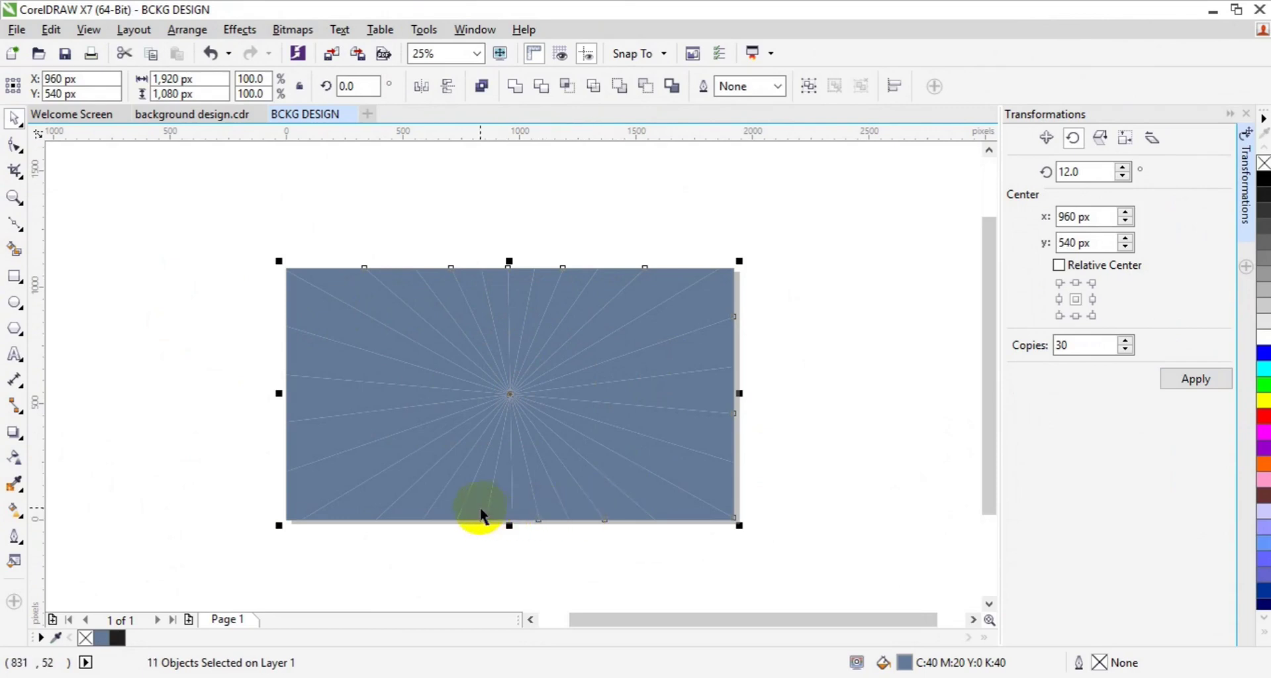
left_click(481, 515, "shift")
left_click(416, 506, "shift")
left_click(331, 404, "shift")
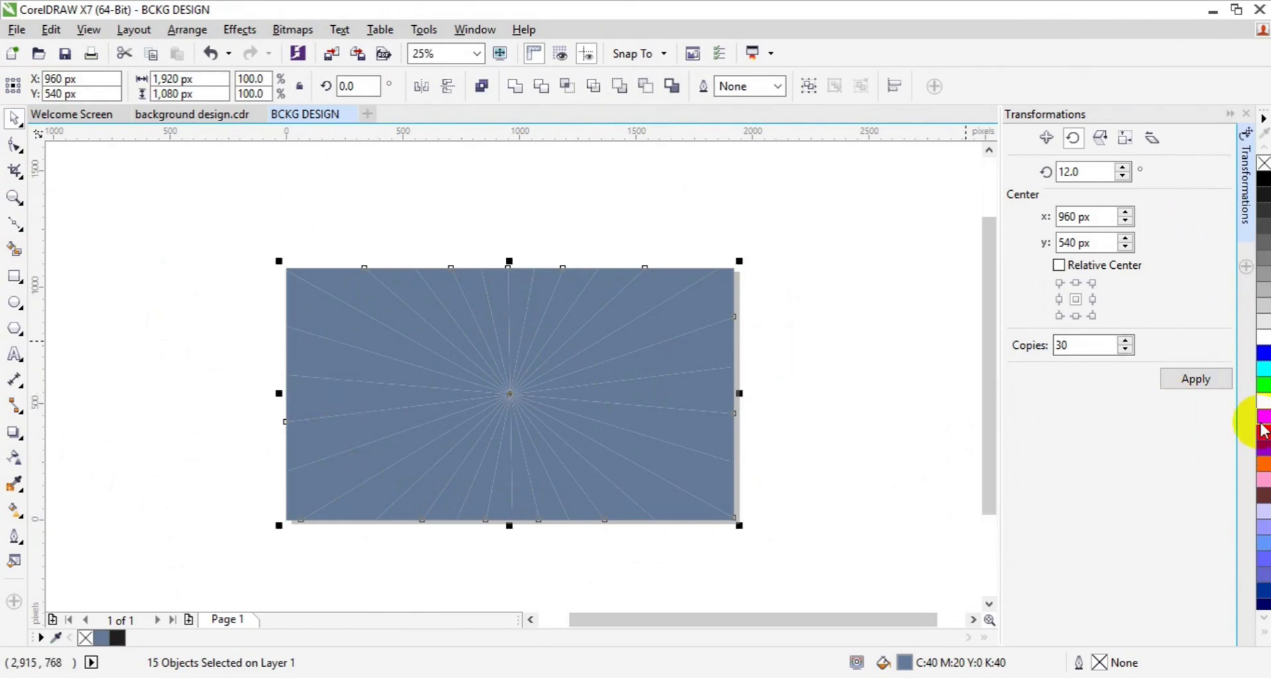
left_click(1260, 415)
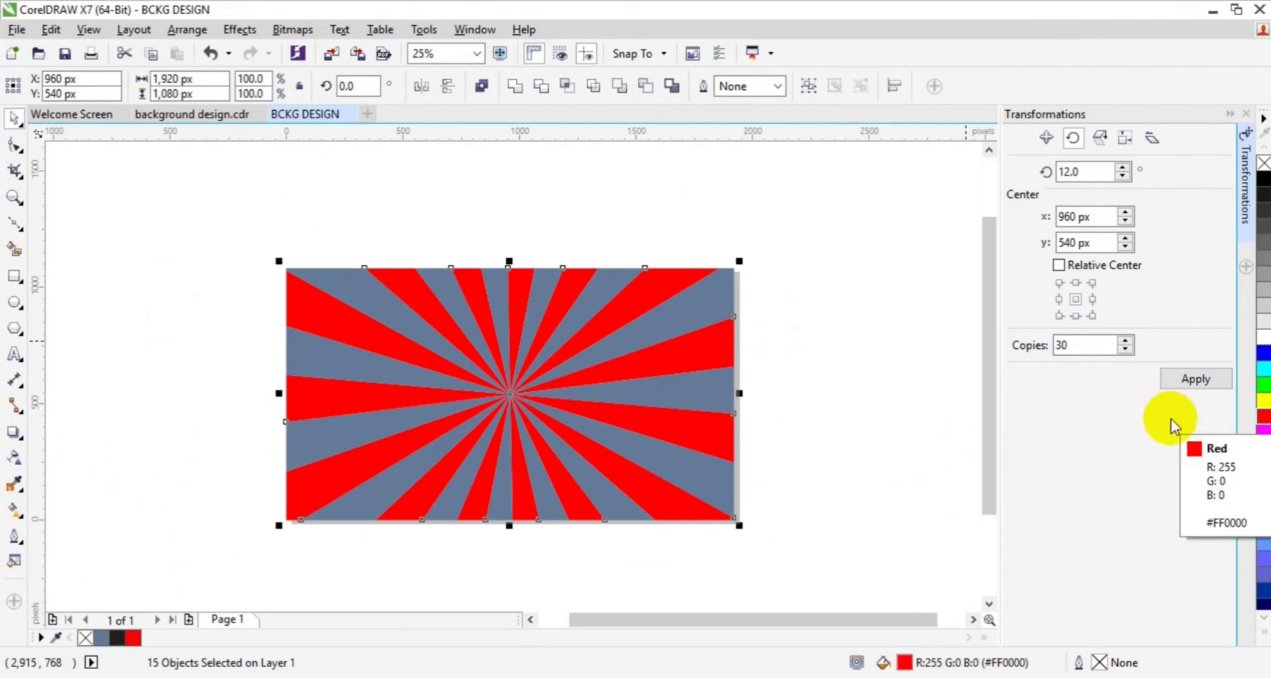
left_click(334, 377)
- Select the grey-blue wedges on the left, top and upper right
left_click(250, 375)
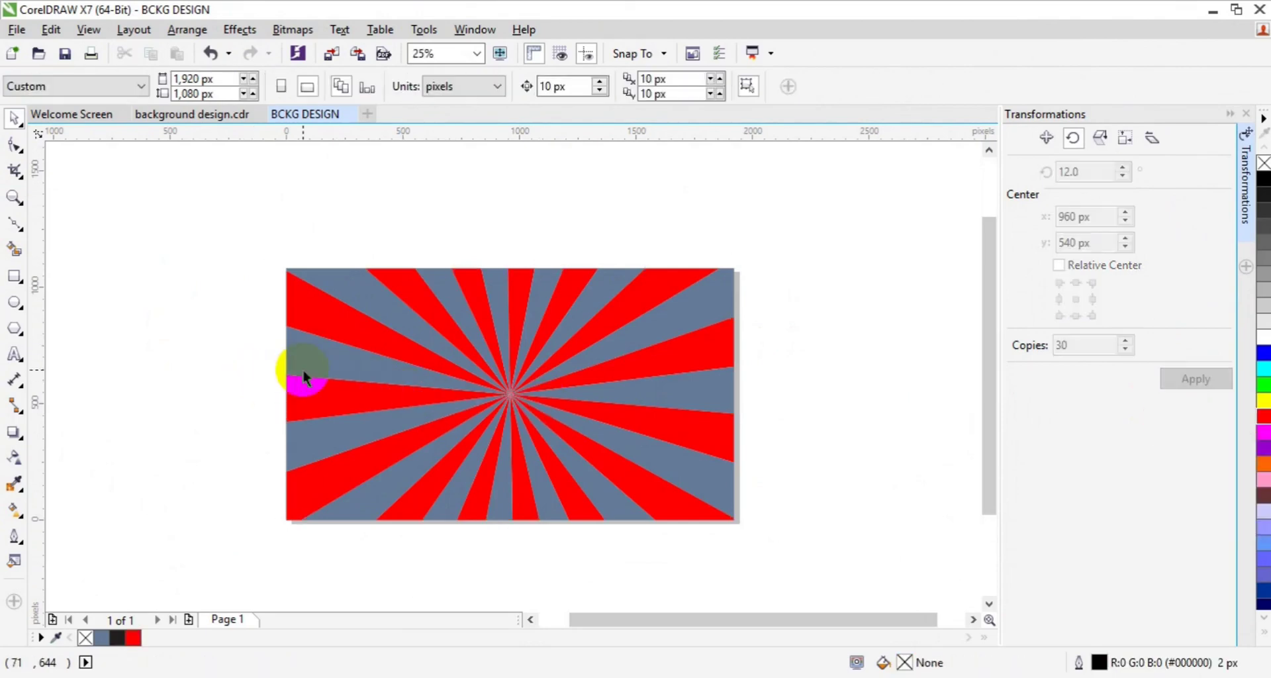
left_click(304, 368)
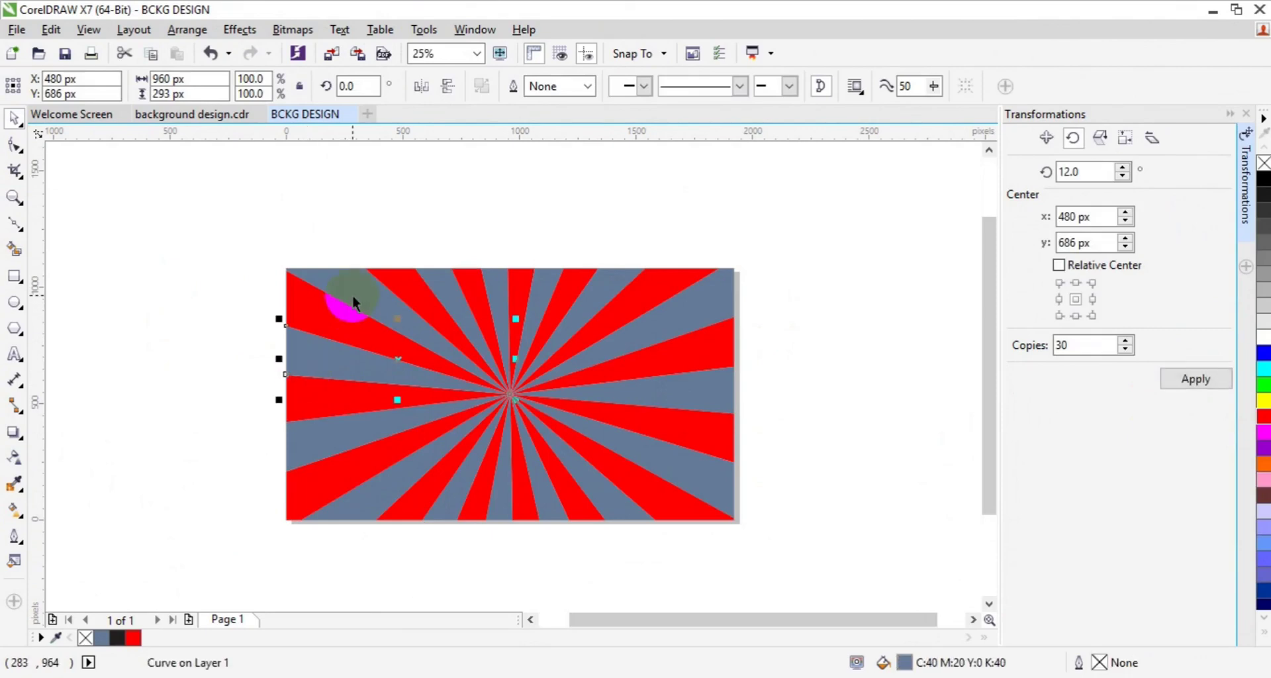
left_click(352, 295, "shift")
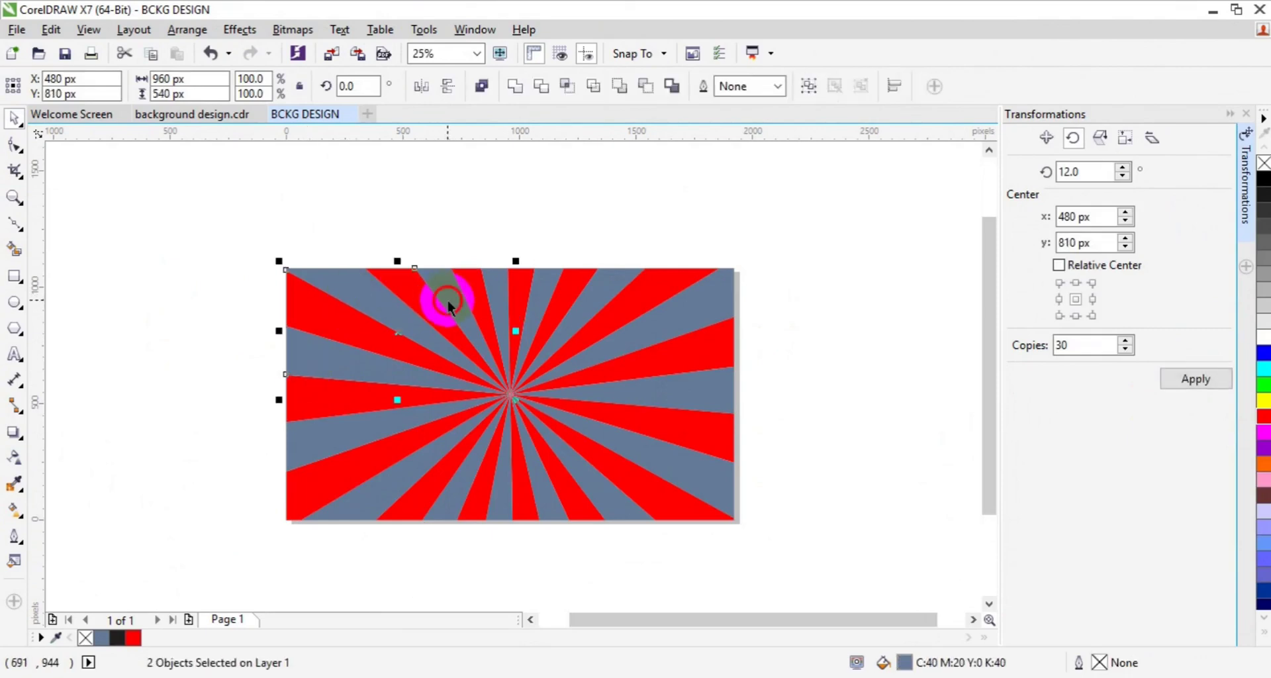
left_click(496, 303, "shift")
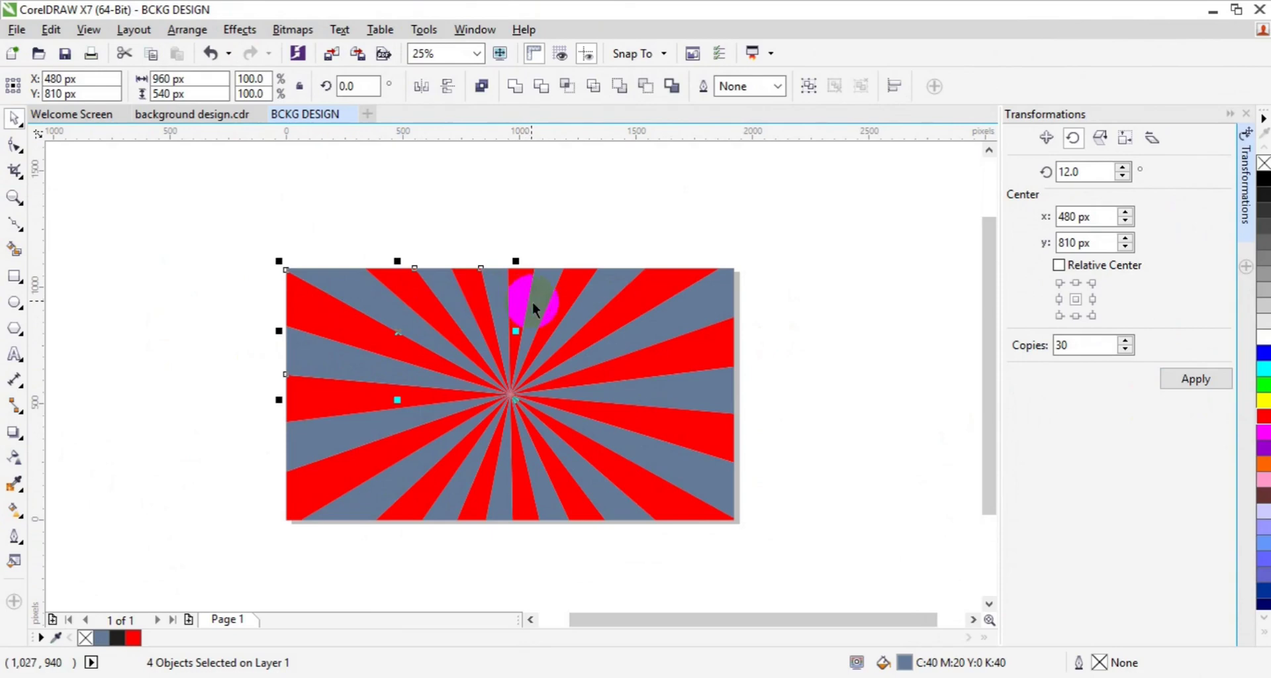
left_click(534, 294, "shift")
left_click(676, 333, "shift")
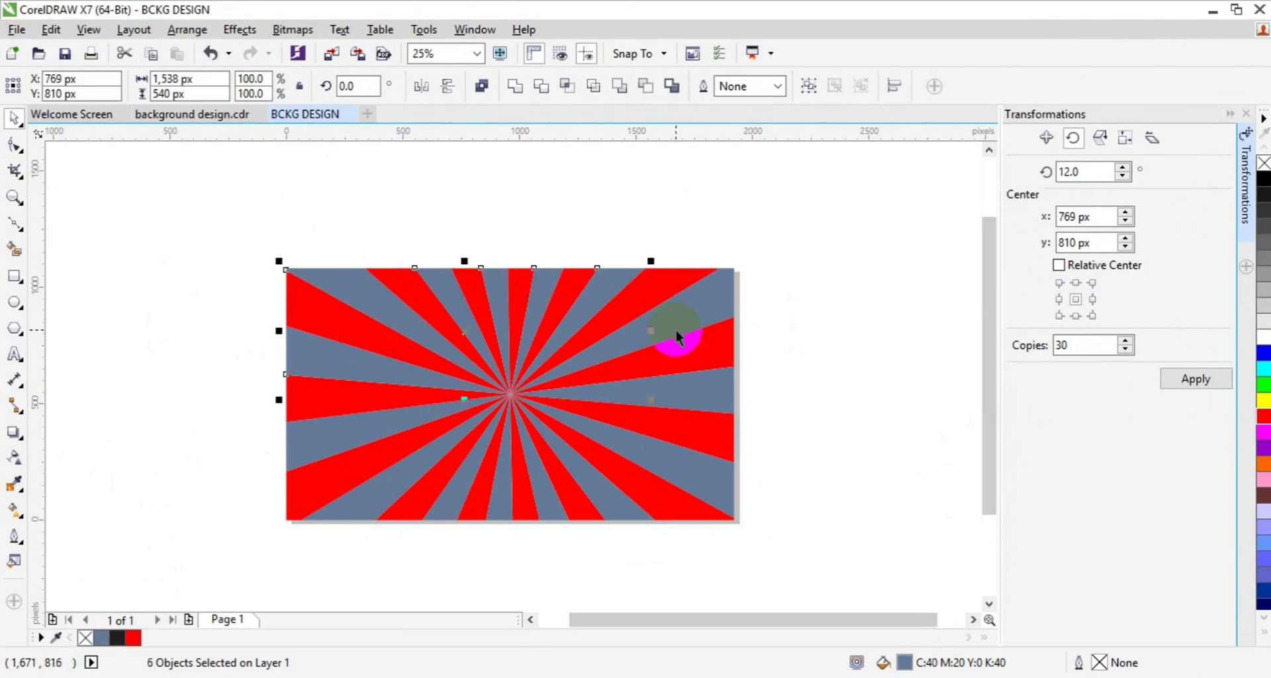
left_click(676, 331, "shift")
- Add the grey wedges on the right, bottom and left, then fill them black
left_click(668, 396, "shift")
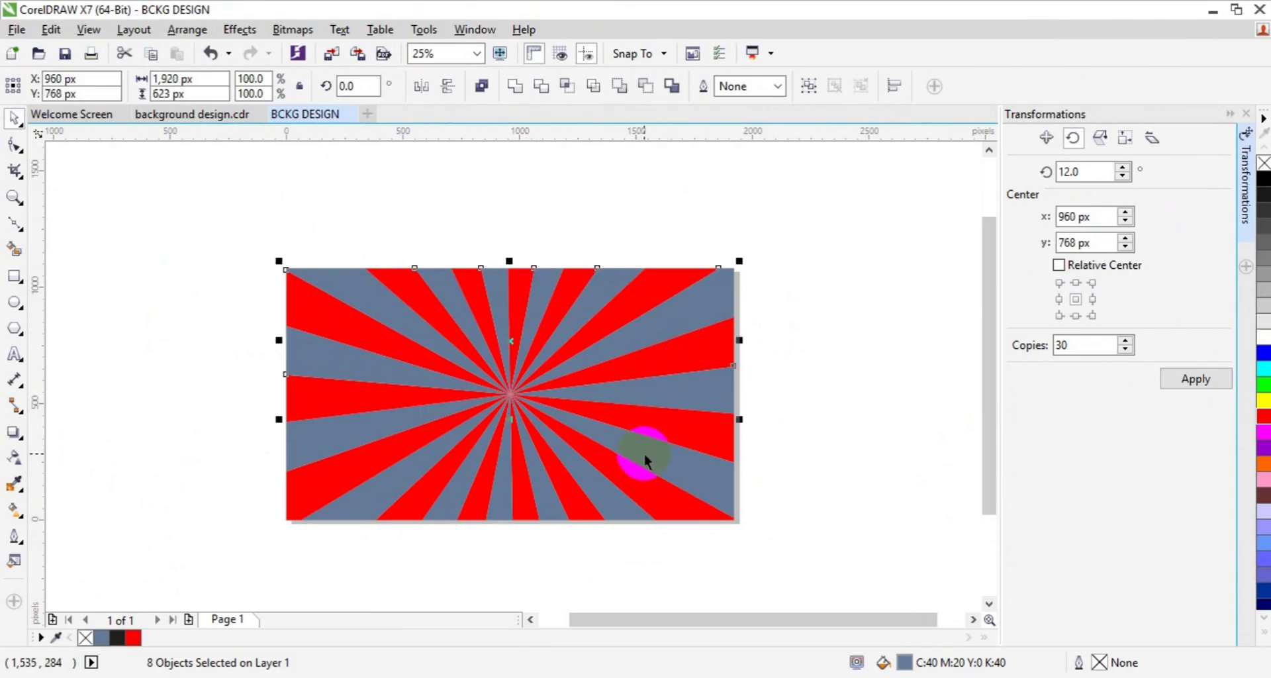
left_click(635, 455, "shift")
left_click(597, 485, "shift")
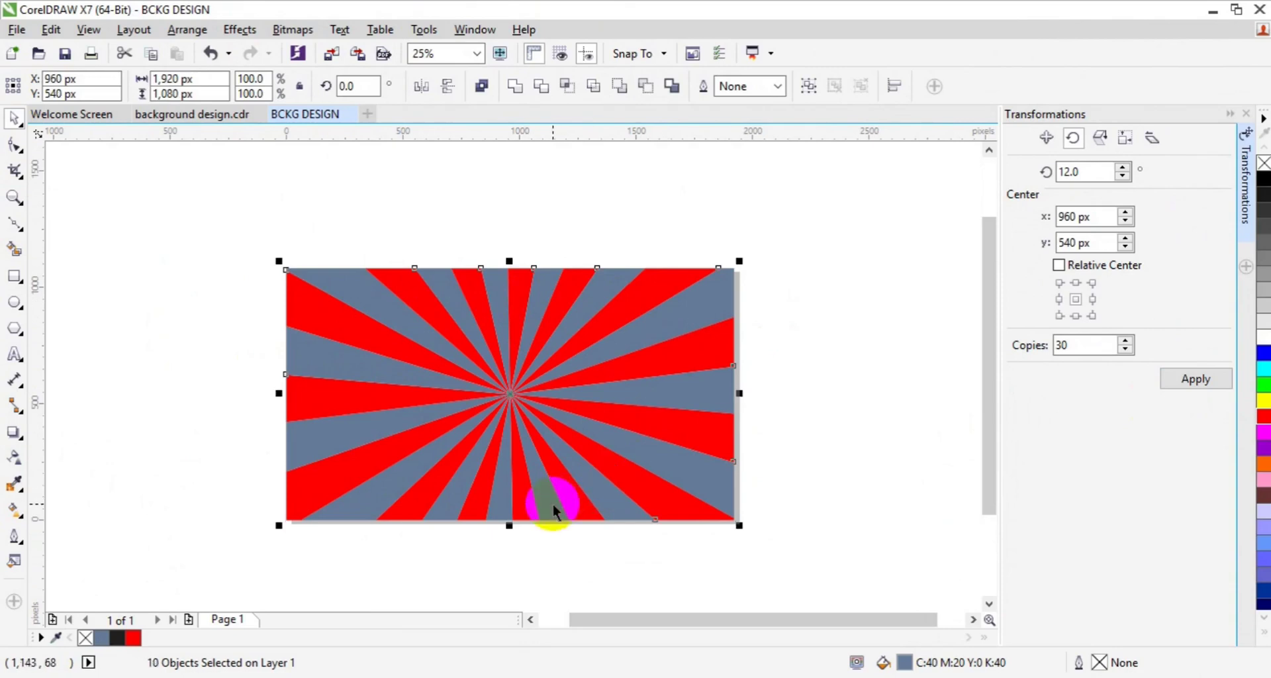
left_click(507, 503, "shift")
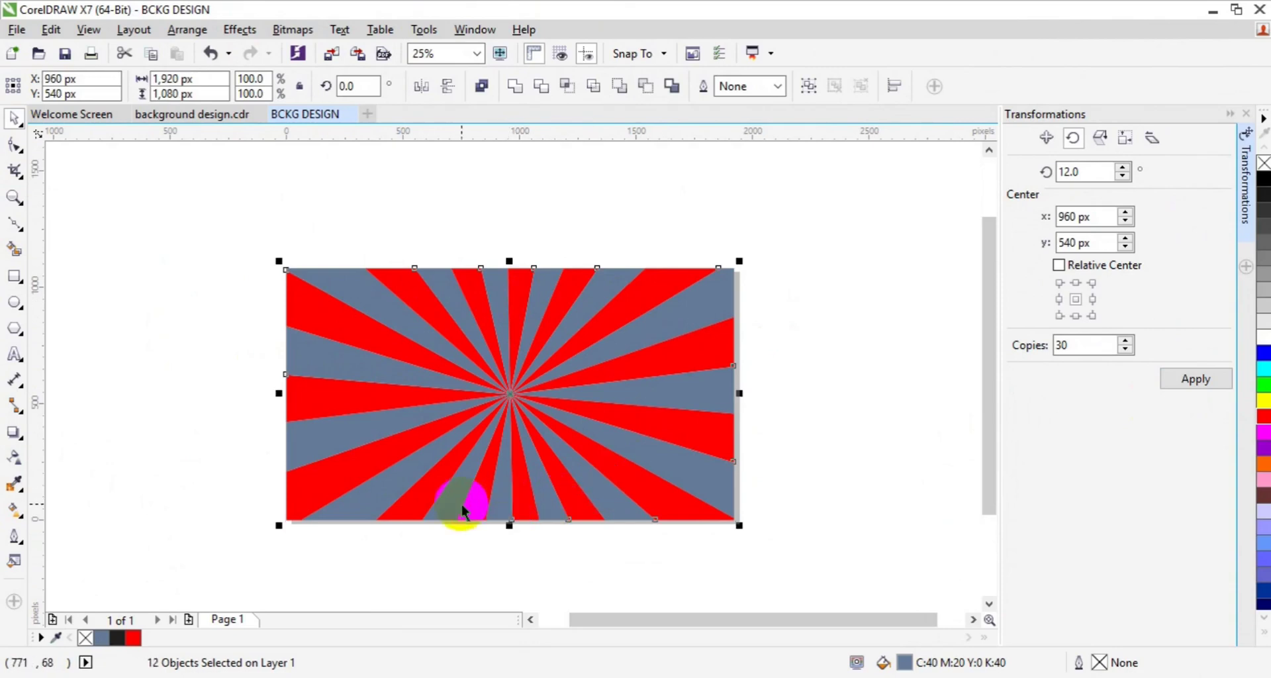
left_click(398, 505, "shift")
left_click(331, 430, "shift")
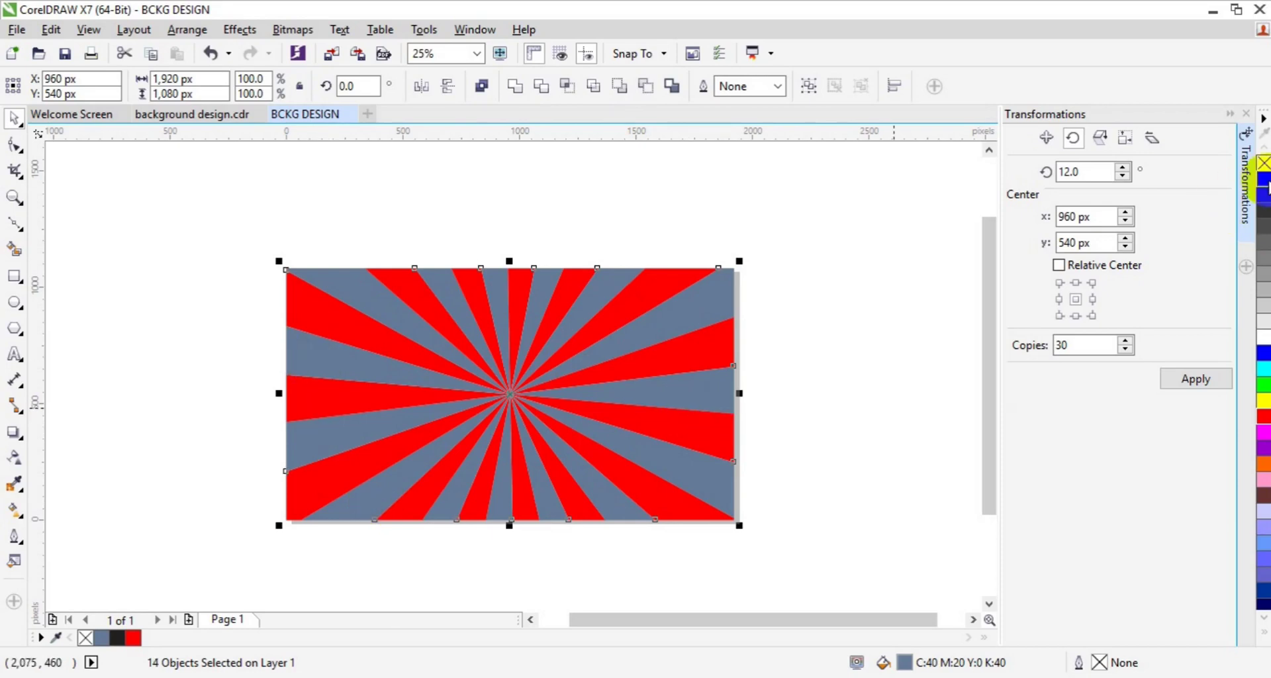
left_click(1263, 177)
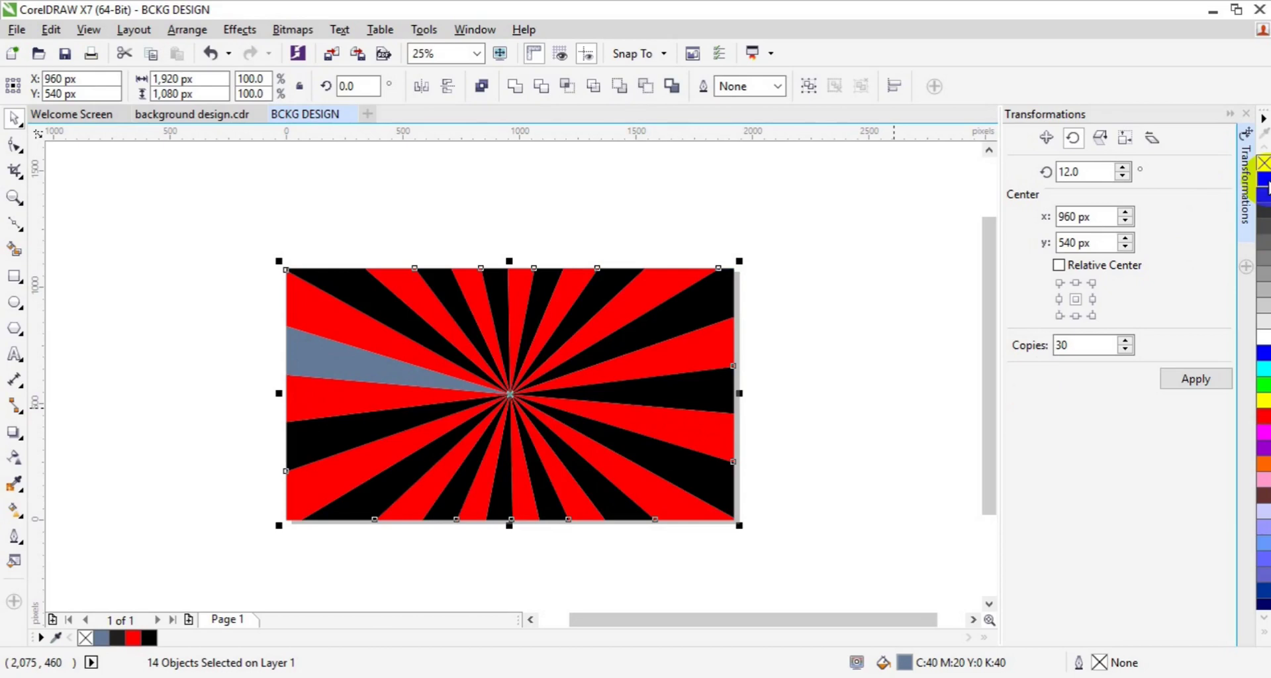
- Fill the leftover grey-blue wedge on the left black and deselect
left_click(380, 386)
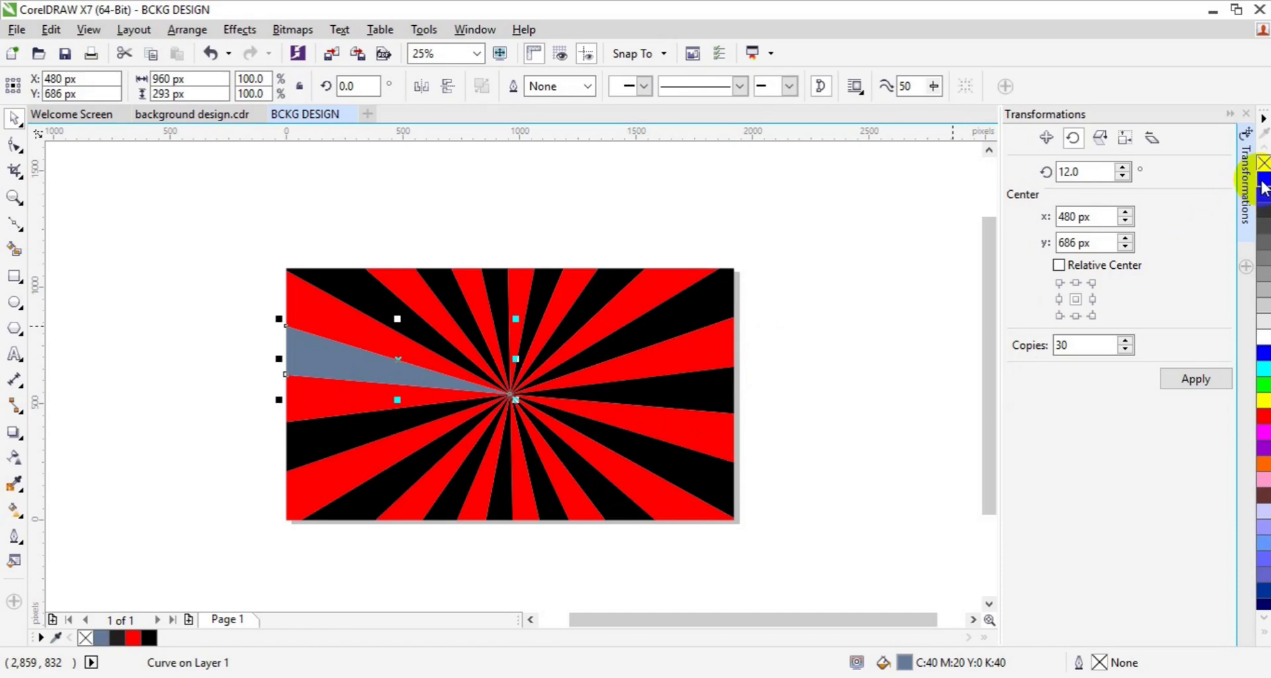
left_click(1263, 186)
left_click(873, 301)
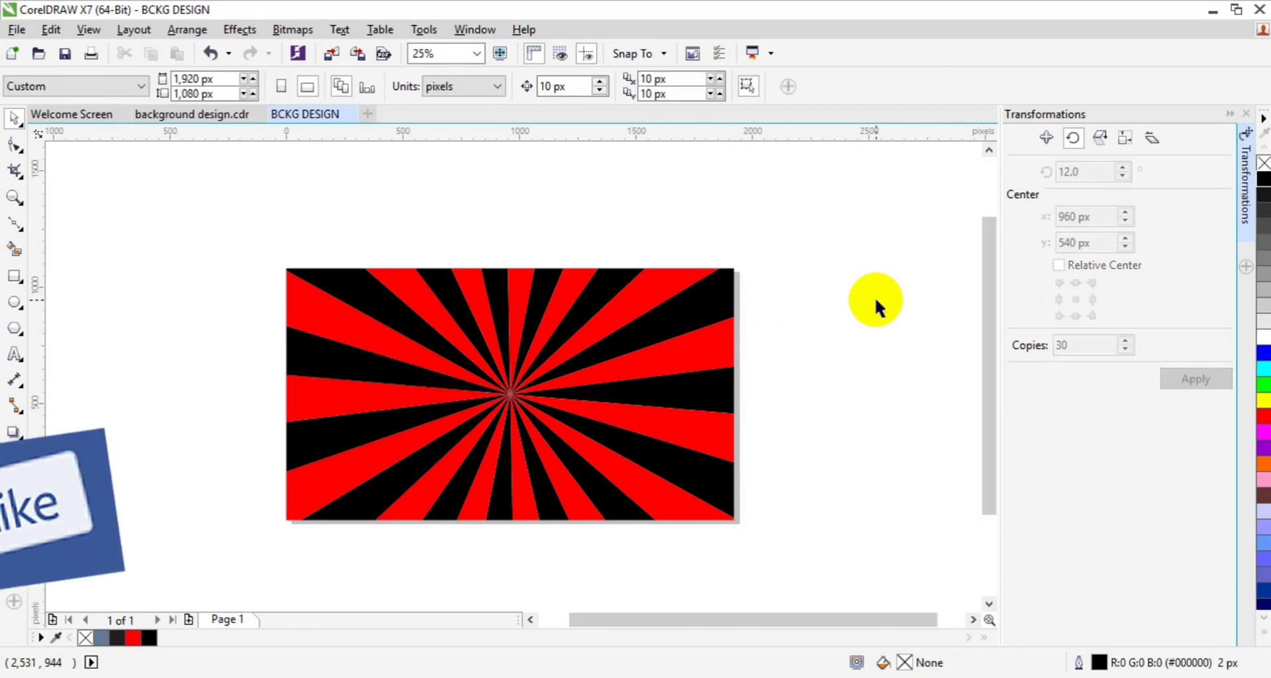